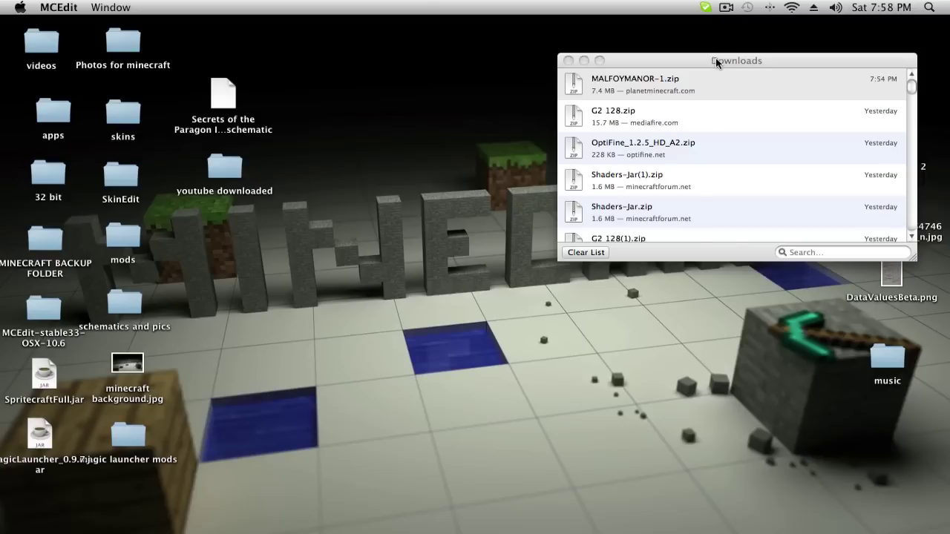
# Step: Move the Downloads list aside and place the Paragon schematic and SpritecraftFull.jar at the desktop's upper middle
pyautogui.moveTo(717, 60); pyautogui.dragTo(721, 37)
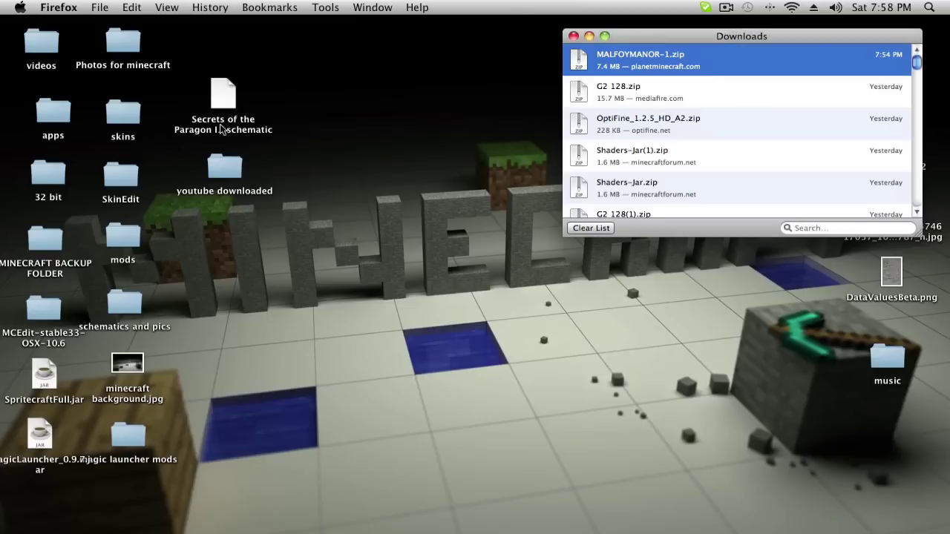
pyautogui.moveTo(230, 97); pyautogui.dragTo(304, 106)
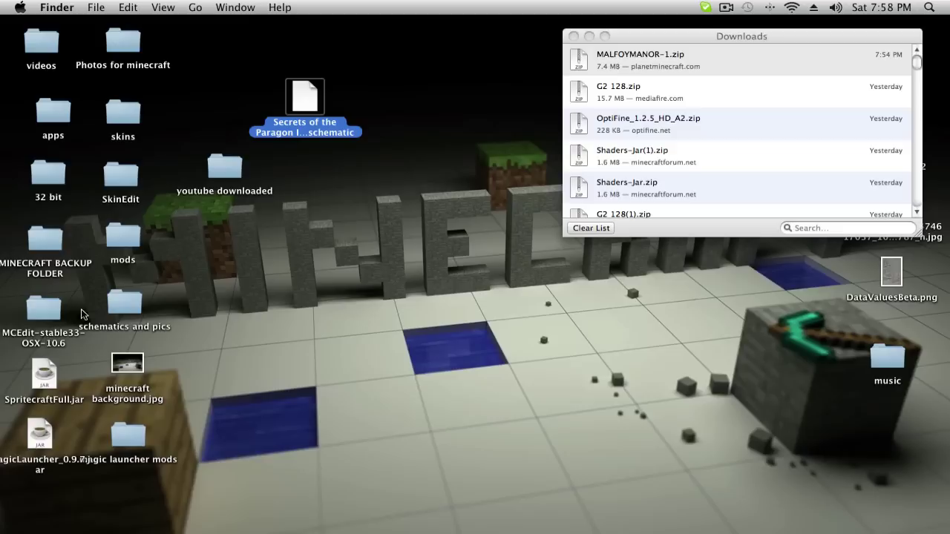
pyautogui.click(39, 445)
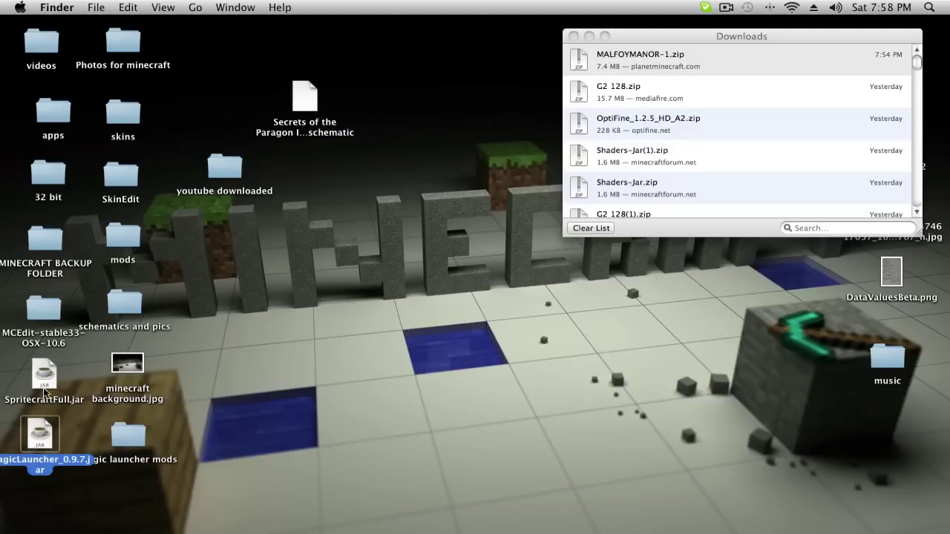
pyautogui.moveTo(45, 392); pyautogui.dragTo(346, 192)
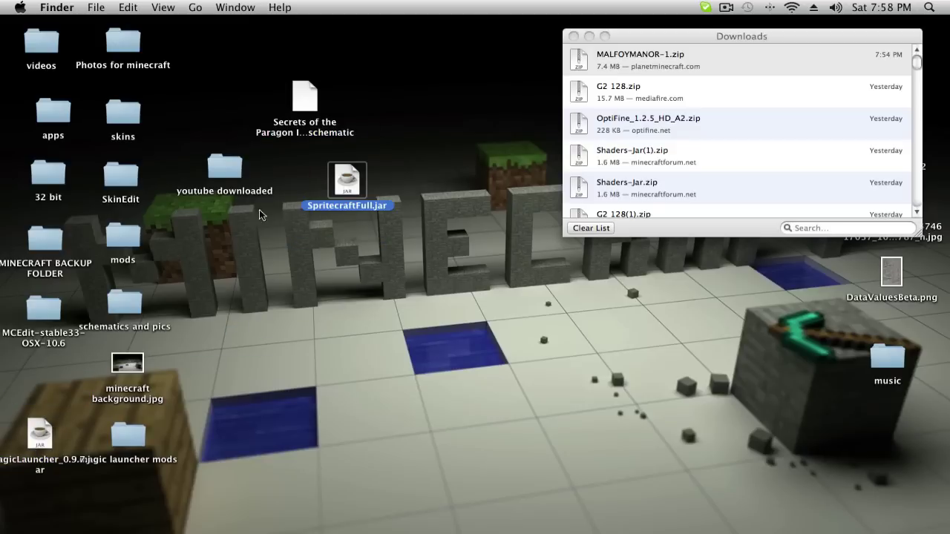
# Step: Reveal MALFOYMANOR-1.zip in Finder, drag it onto the desktop, and close both downloads windows
pyautogui.click(641, 72)
pyautogui.rightClick(641, 72)
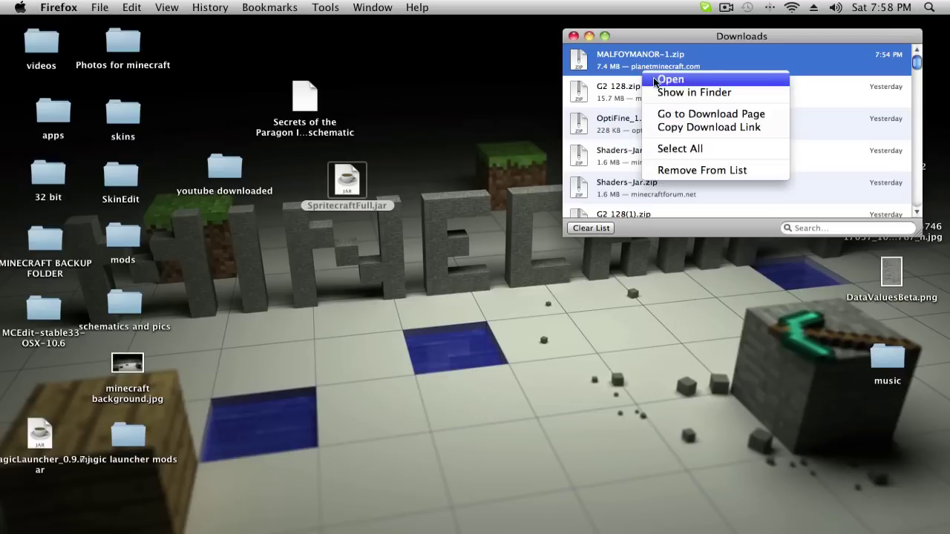
pyautogui.click(668, 92)
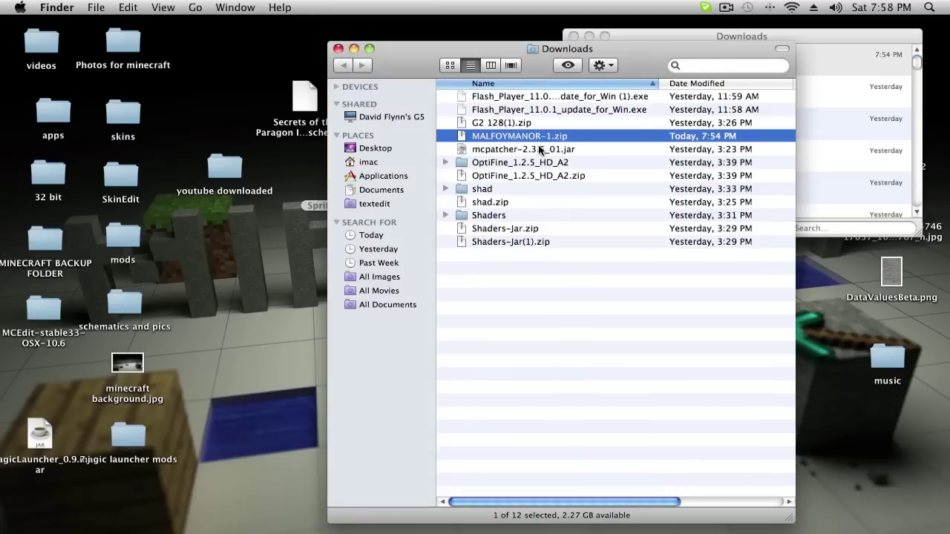
pyautogui.moveTo(505, 138); pyautogui.dragTo(246, 77)
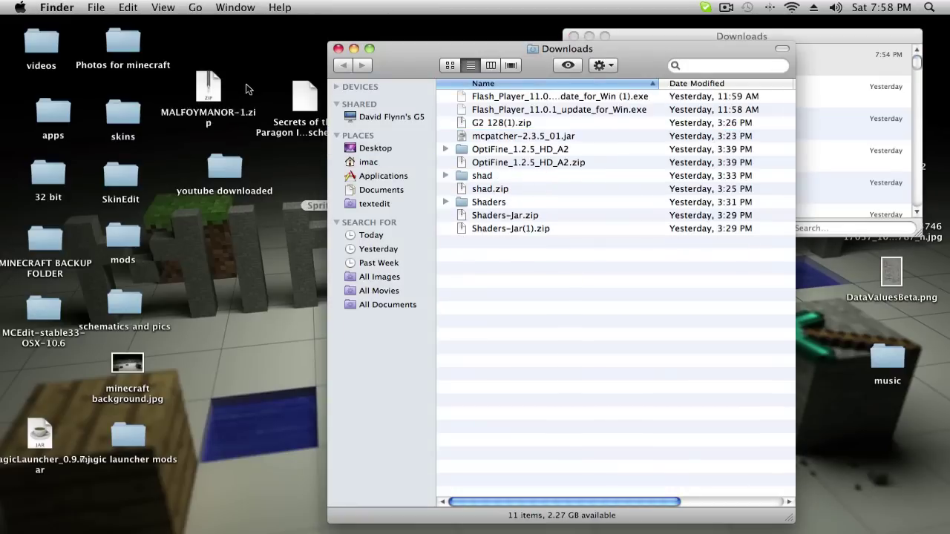
pyautogui.click(338, 48)
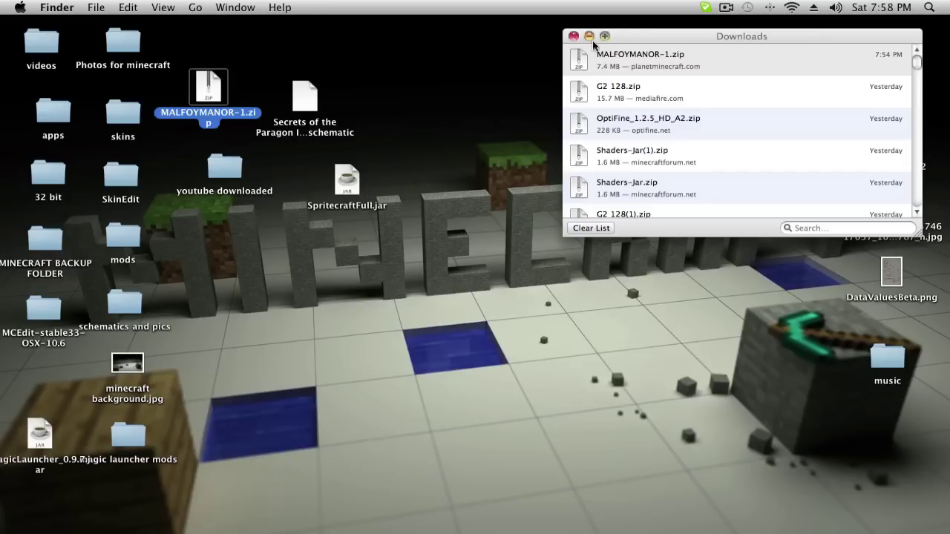
pyautogui.click(574, 37)
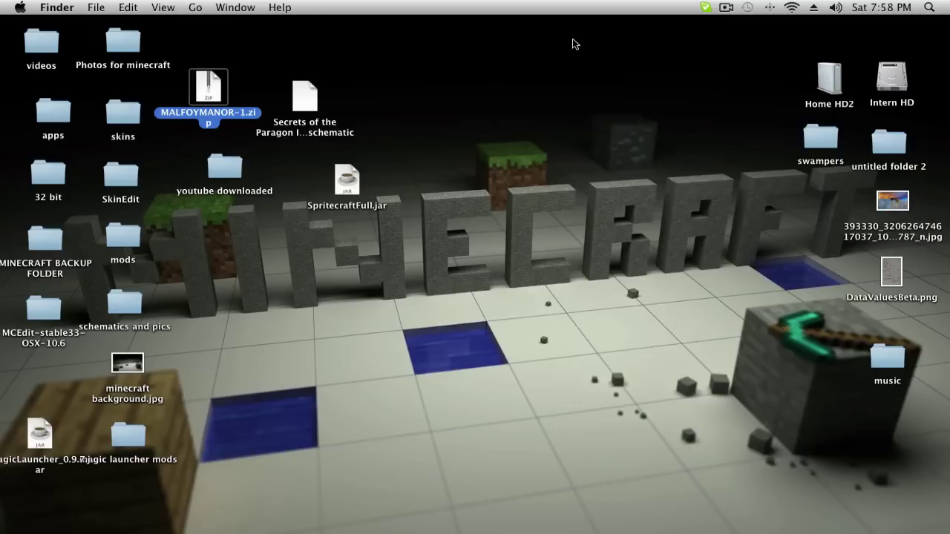
# Step: Scroll through the diamondPants Spritecraft page to locate the download options
pyautogui.click(357, 183)
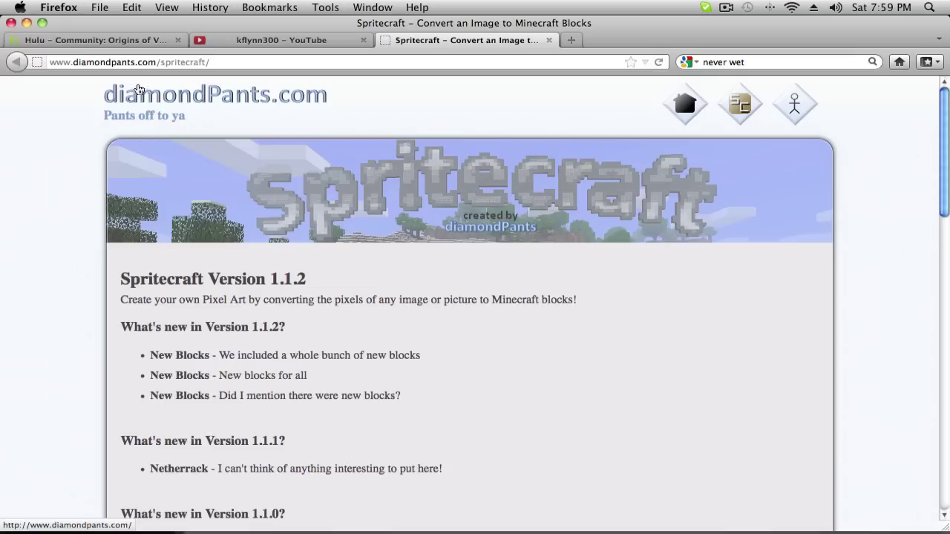
pyautogui.scroll(-3, 312, 292)
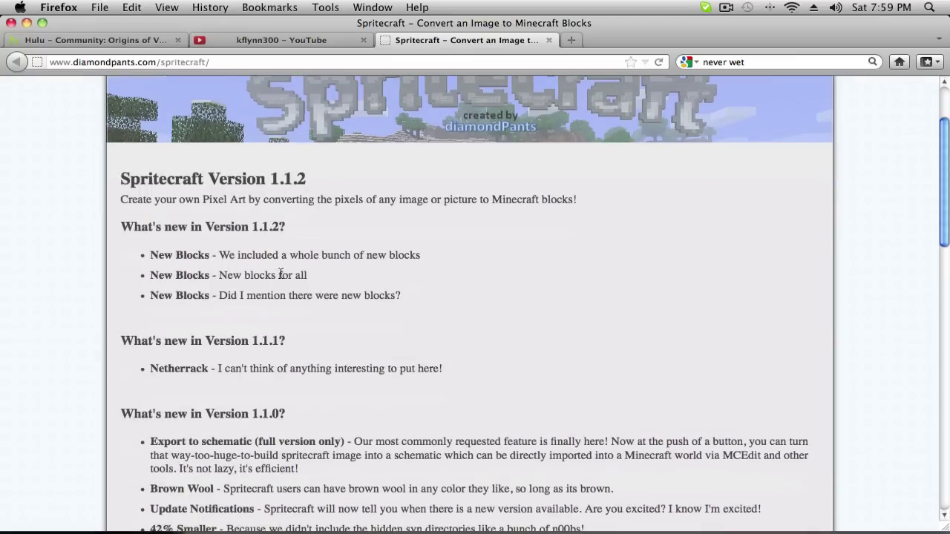
pyautogui.scroll(2, 175, 218)
pyautogui.scroll(-2, 175, 219)
pyautogui.scroll(-7, 174, 218)
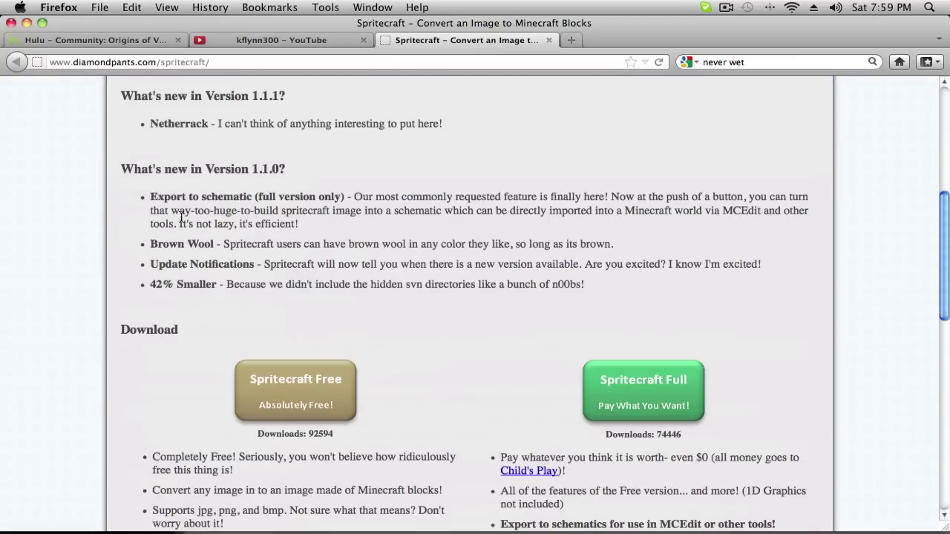
pyautogui.scroll(-18, 676, 429)
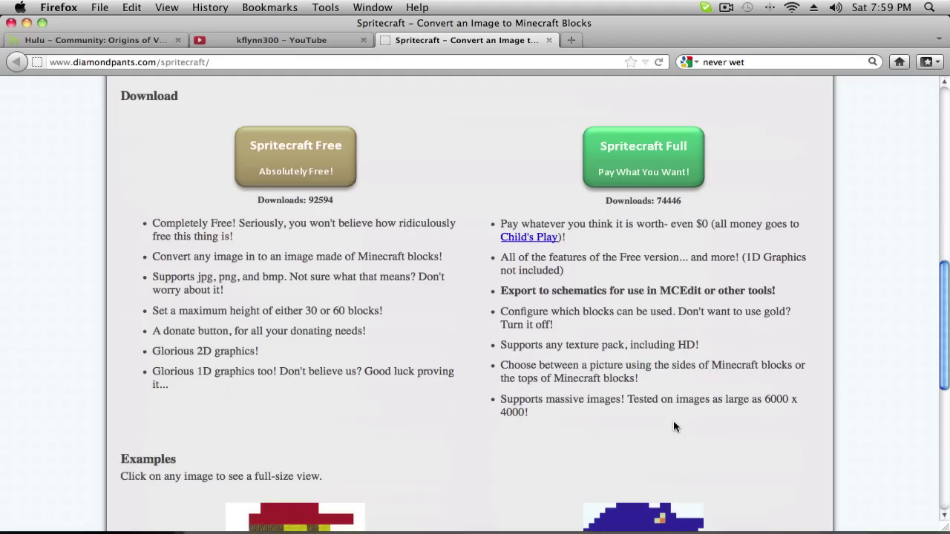
pyautogui.scroll(20, 670, 419)
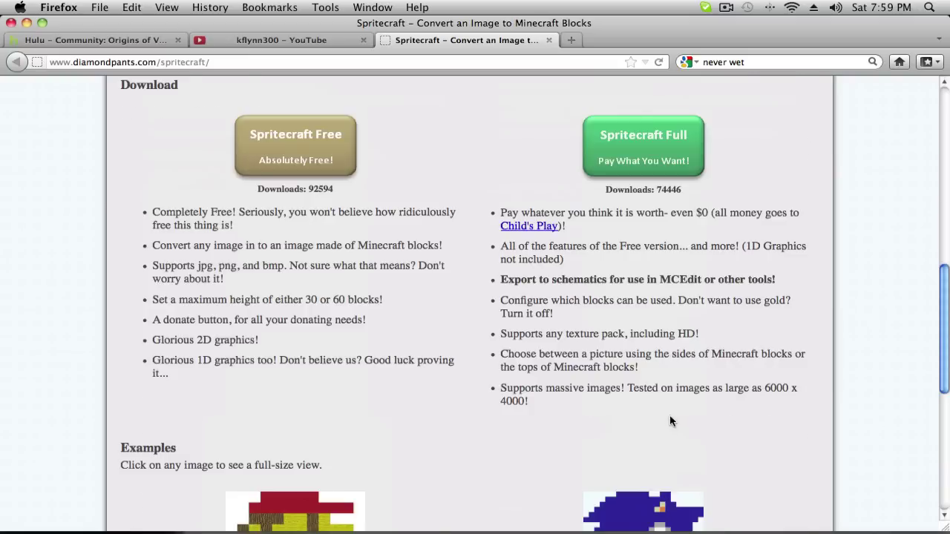
pyautogui.scroll(-8, 662, 431)
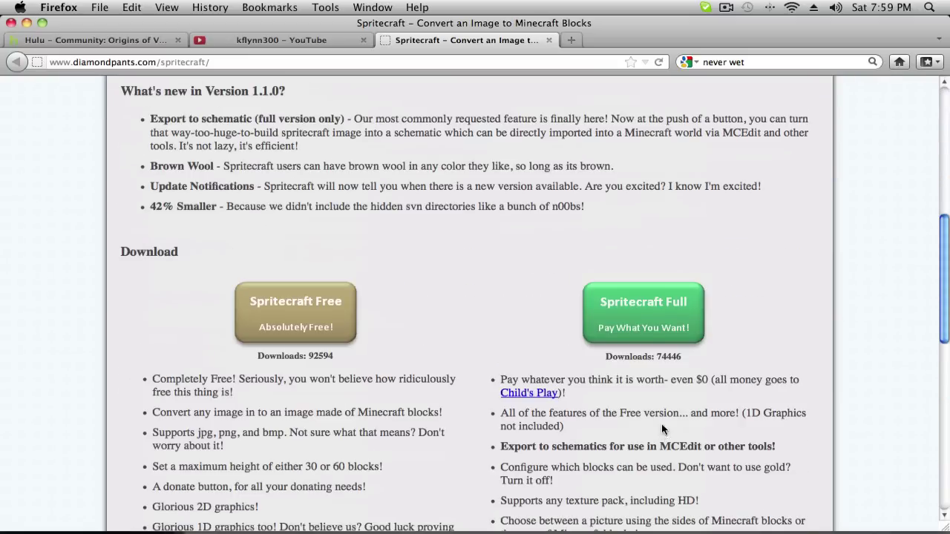
# Step: Go to the Spritecraft Full page and save the SpritecraftFull.jar download
pyautogui.click(641, 325)
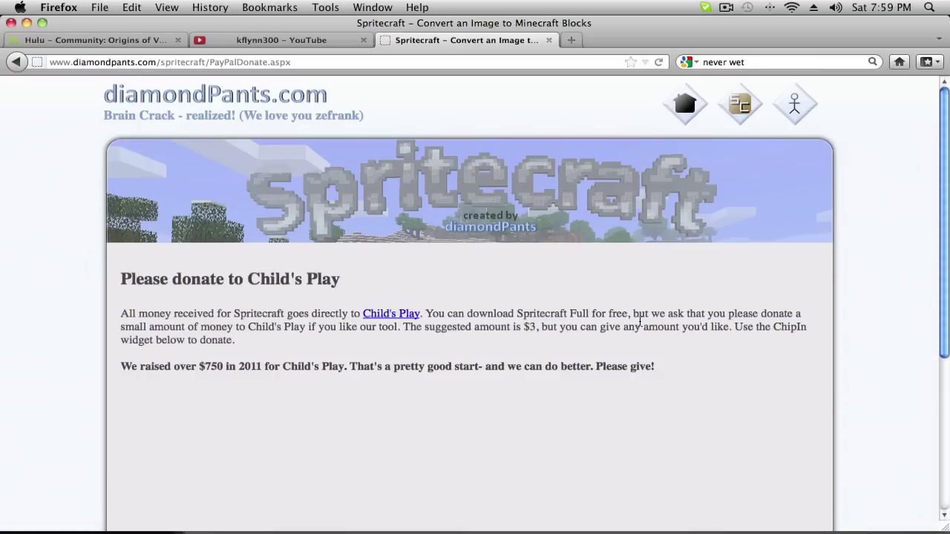
pyautogui.scroll(-5, 639, 316)
pyautogui.click(540, 389)
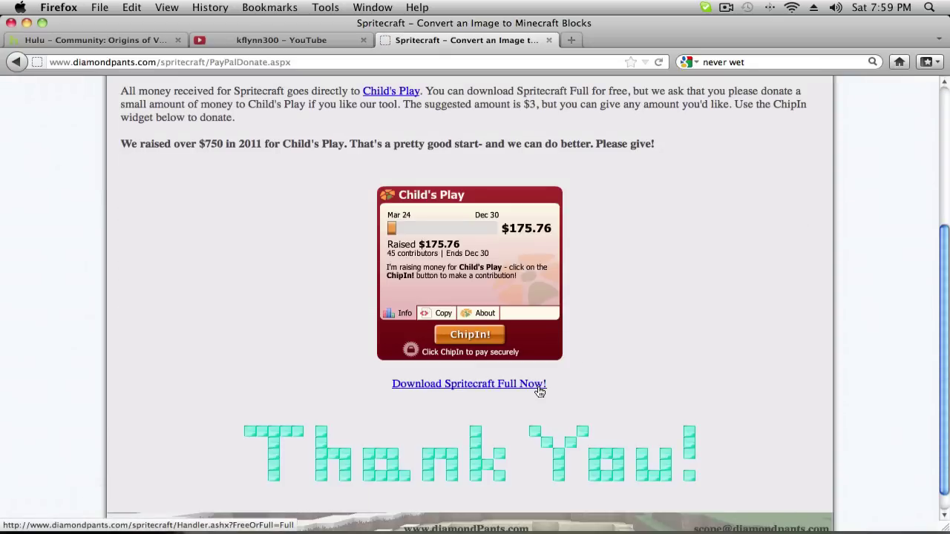
pyautogui.click(529, 231)
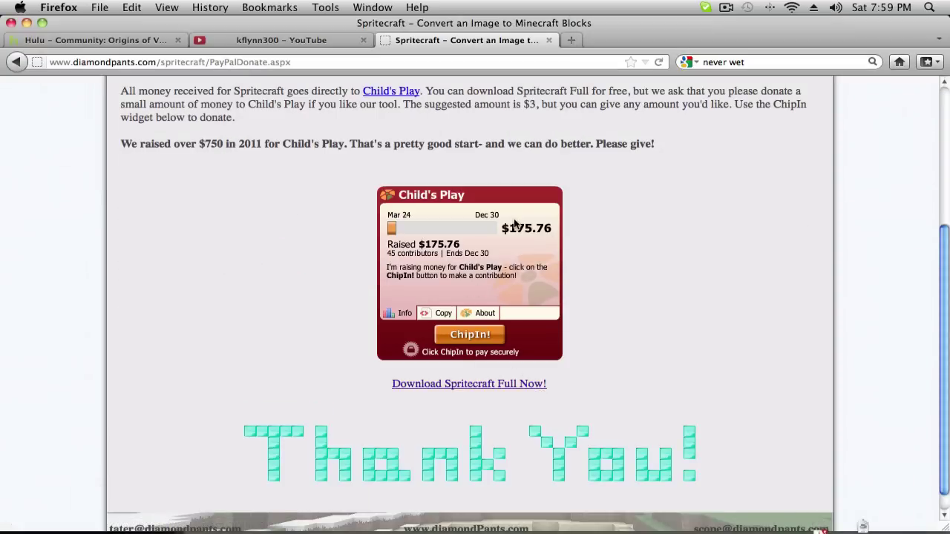
# Step: Minimize Firefox and reveal the newly downloaded SpritecraftFull.jar in Finder
pyautogui.click(26, 23)
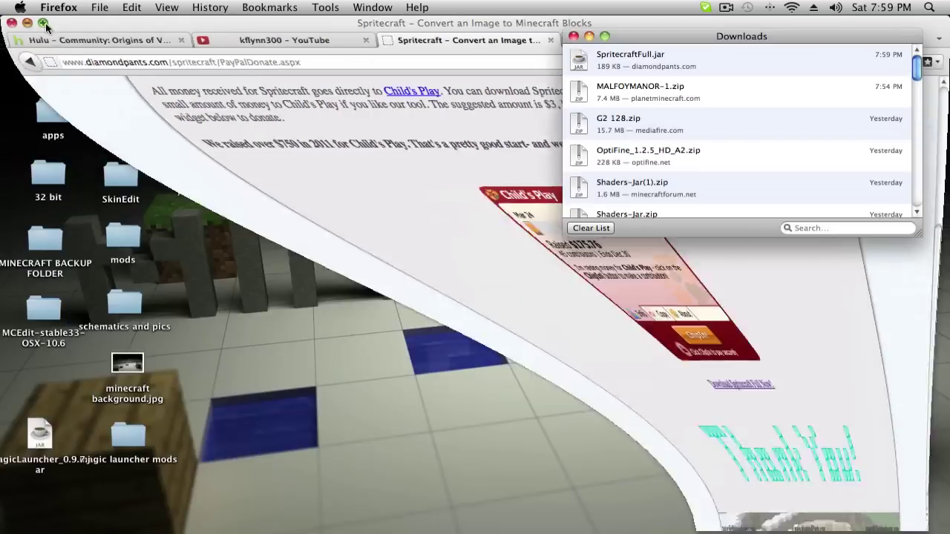
pyautogui.rightClick(337, 194)
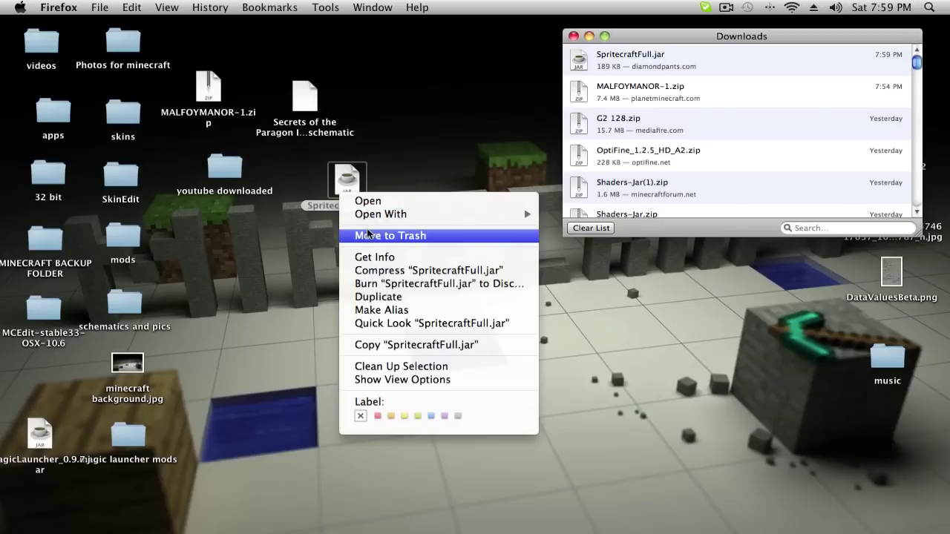
pyautogui.click(403, 199)
pyautogui.click(614, 66)
pyautogui.rightClick(614, 65)
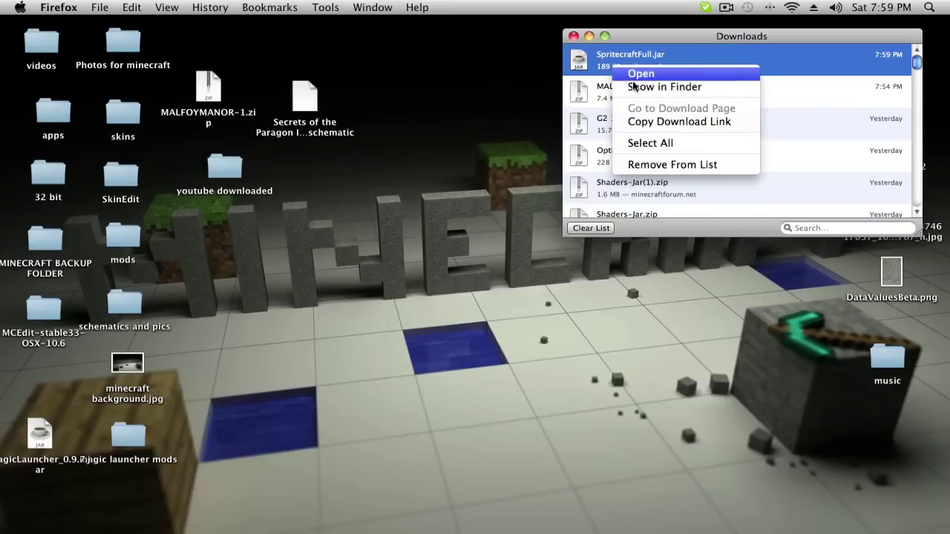
pyautogui.click(635, 87)
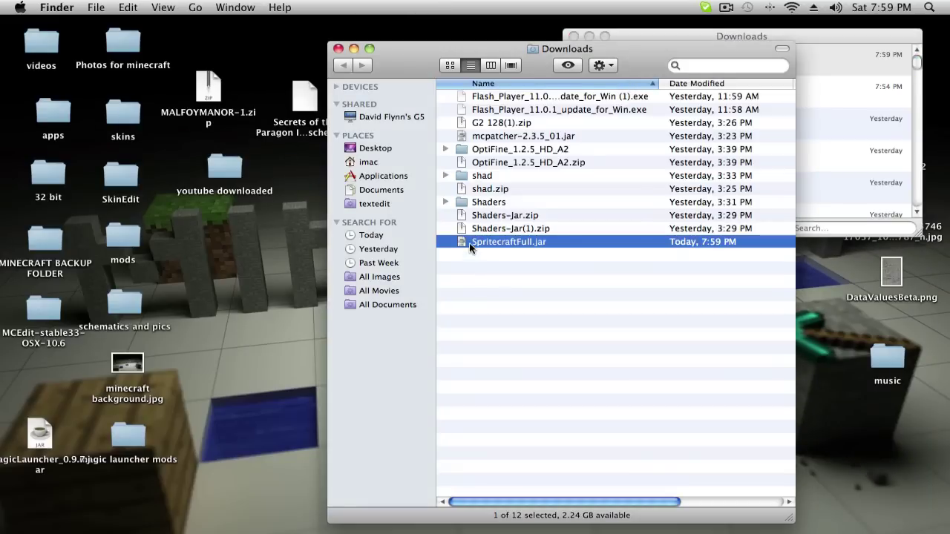
# Step: Drag the new SpritecraftFull.jar onto the desktop, close Finder, and launch the jar
pyautogui.moveTo(207, 261); pyautogui.dragTo(207, 261)
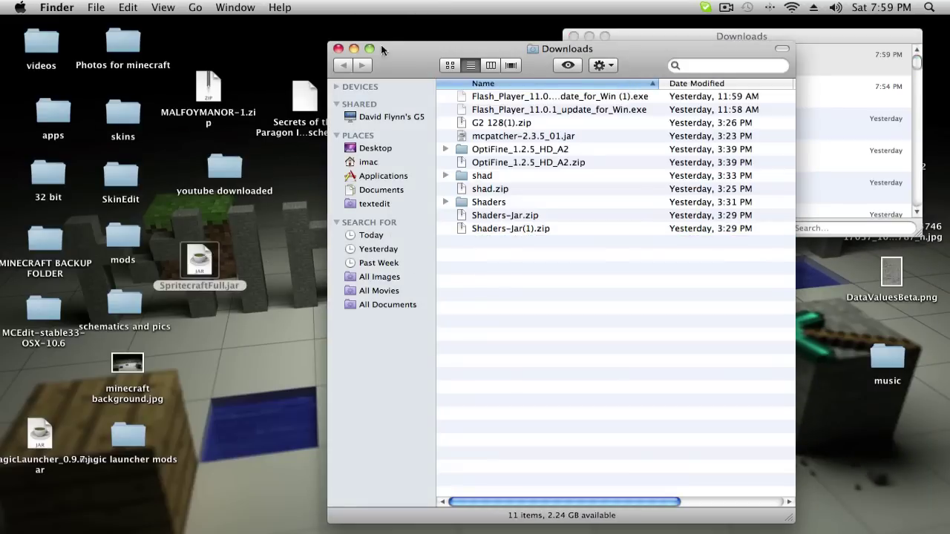
pyautogui.click(338, 48)
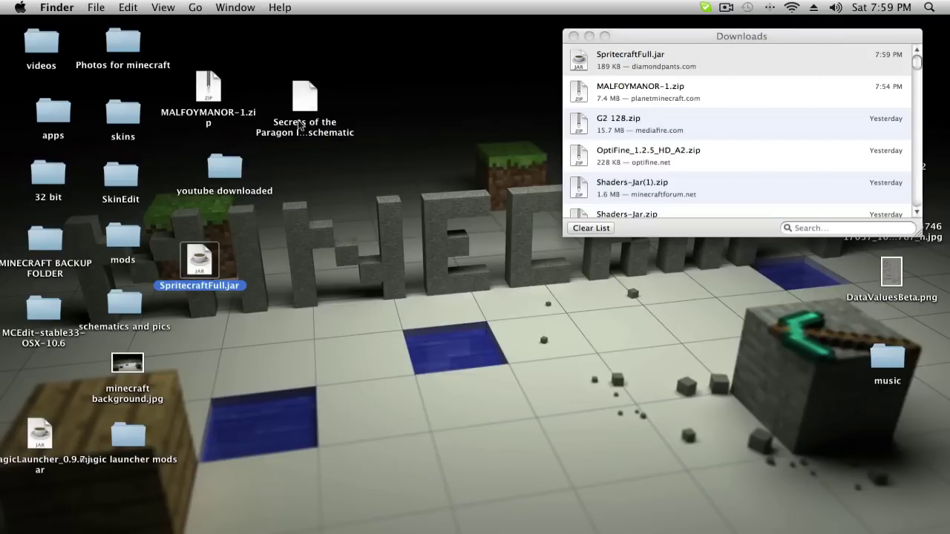
pyautogui.doubleClick(214, 279)
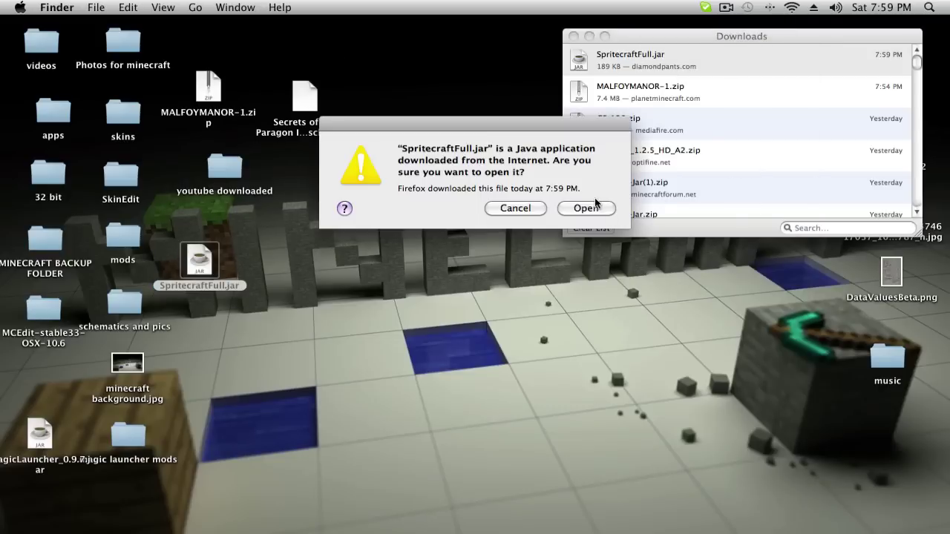
# Step: Confirm opening Spritecraft, then load minecraft background.jpg from the Desktop as the source image
pyautogui.click(594, 209)
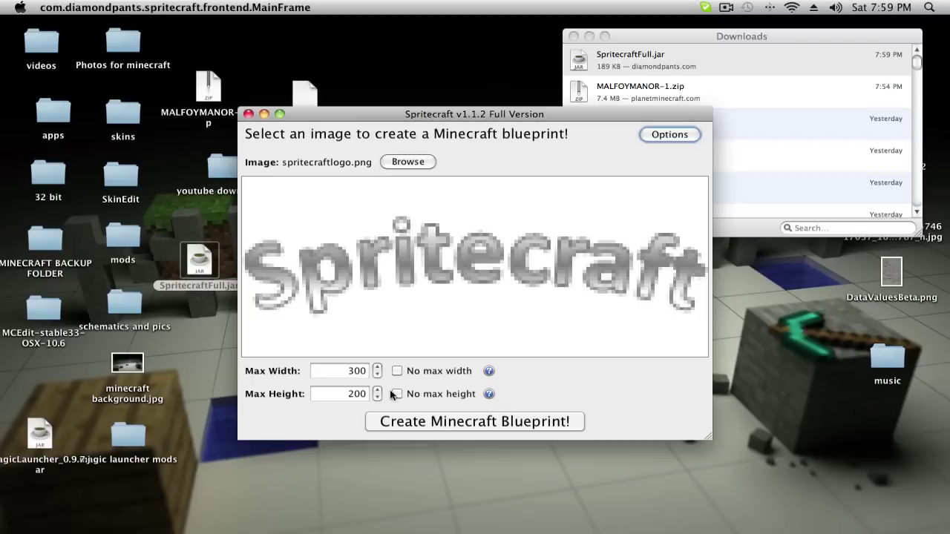
pyautogui.click(401, 162)
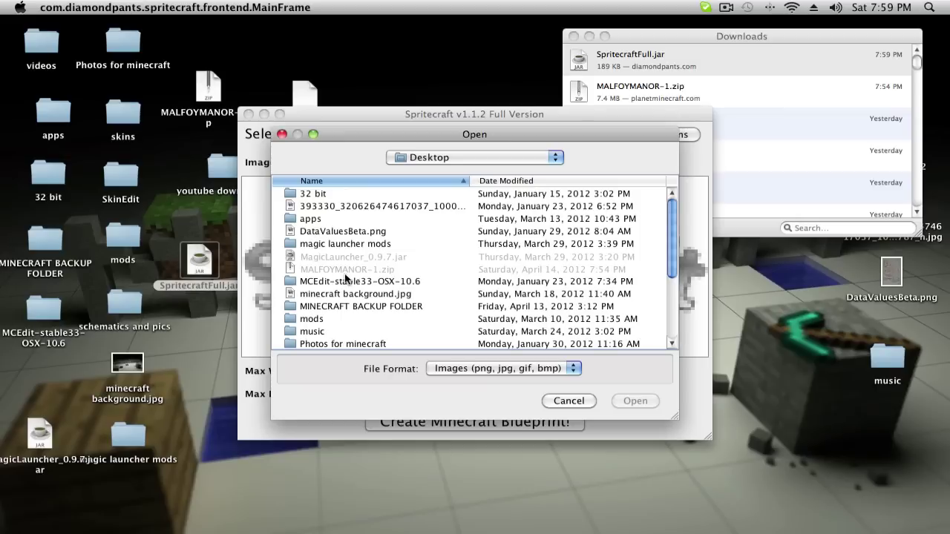
pyautogui.scroll(-1, 341, 264)
pyautogui.scroll(-8, 341, 264)
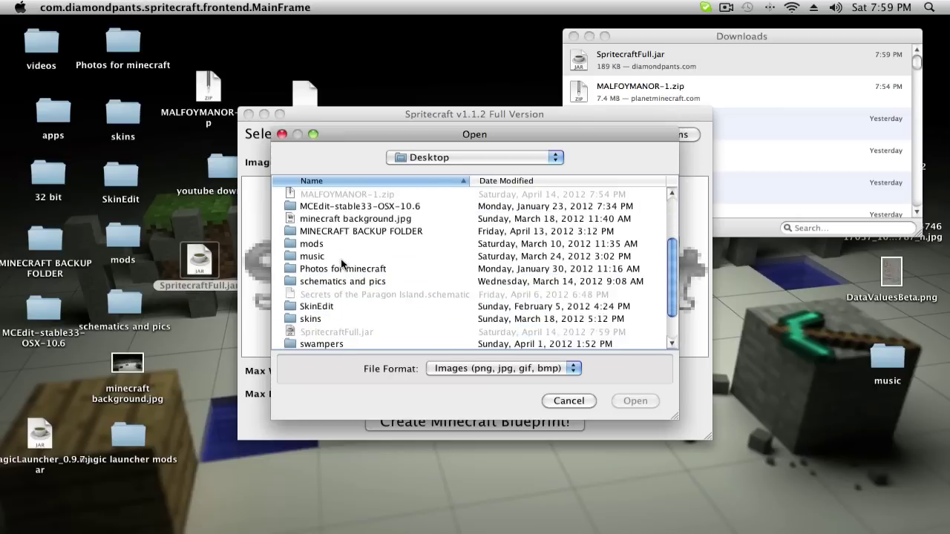
pyautogui.scroll(7, 405, 256)
pyautogui.click(383, 275)
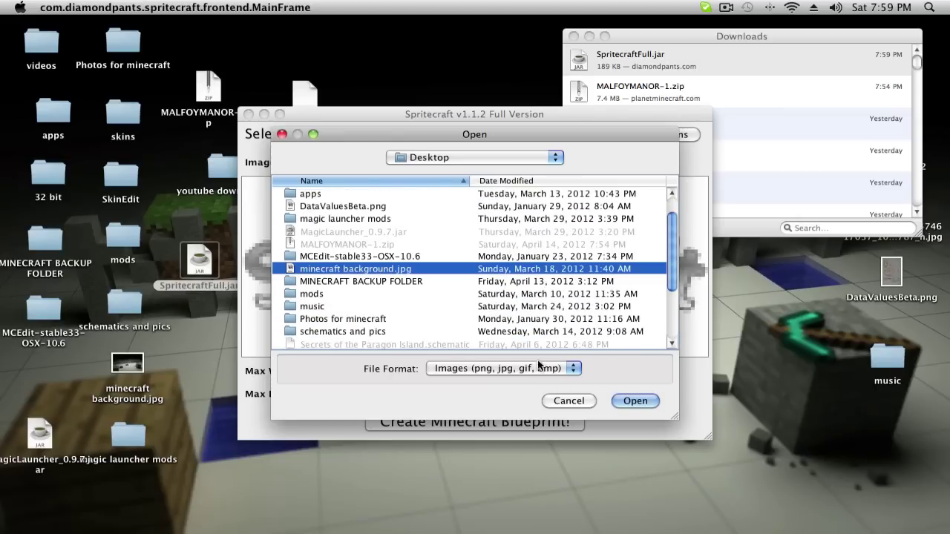
pyautogui.click(623, 399)
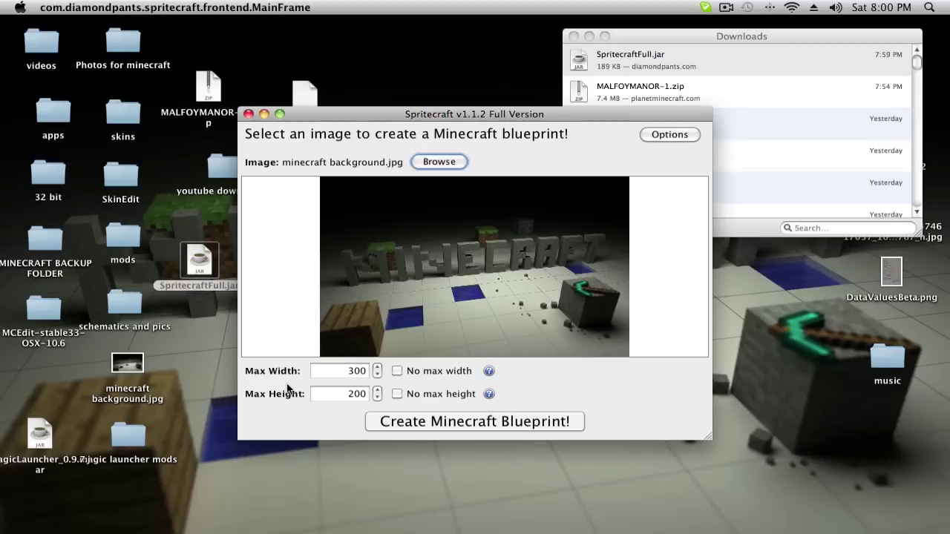
# Step: Generate the Minecraft blueprint from minecraft background.jpg and scroll through its results
pyautogui.click(454, 422)
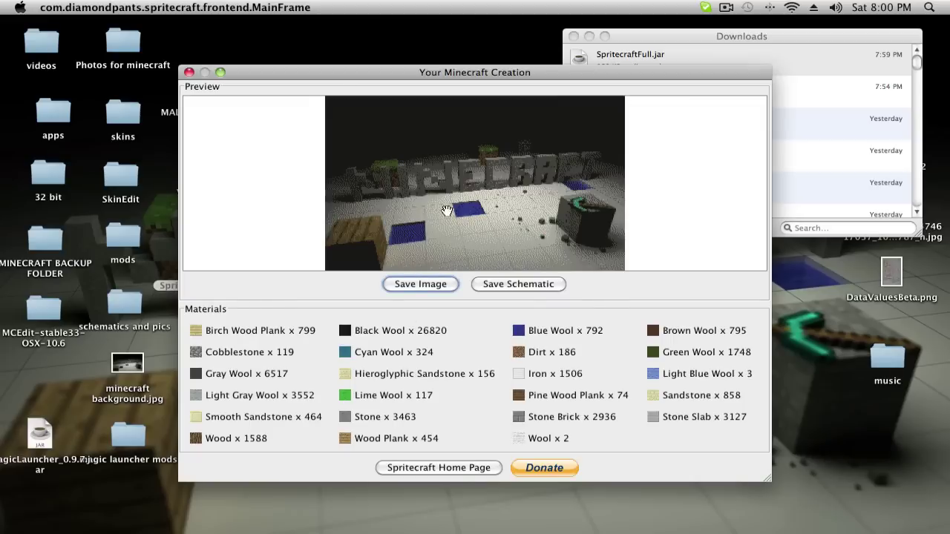
pyautogui.scroll(5, 447, 210)
pyautogui.scroll(-6, 447, 208)
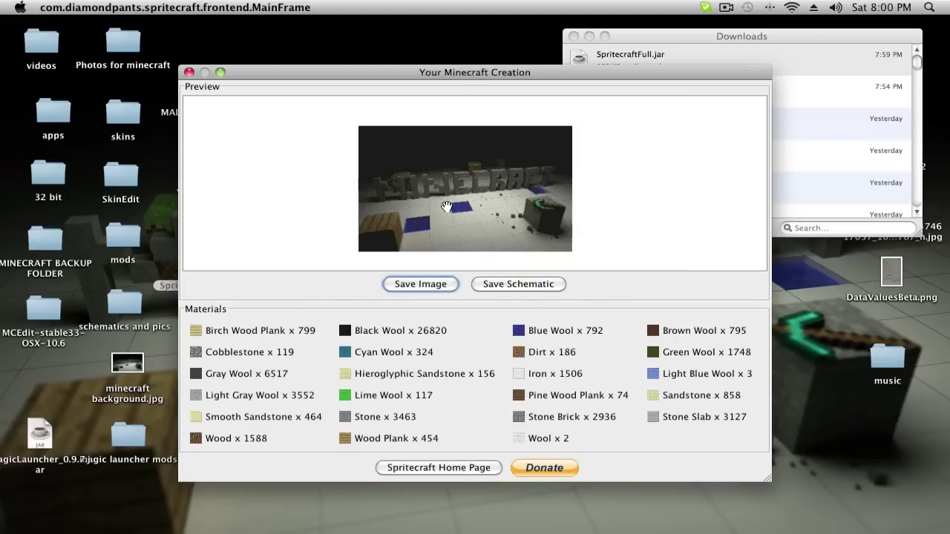
pyautogui.scroll(2, 447, 207)
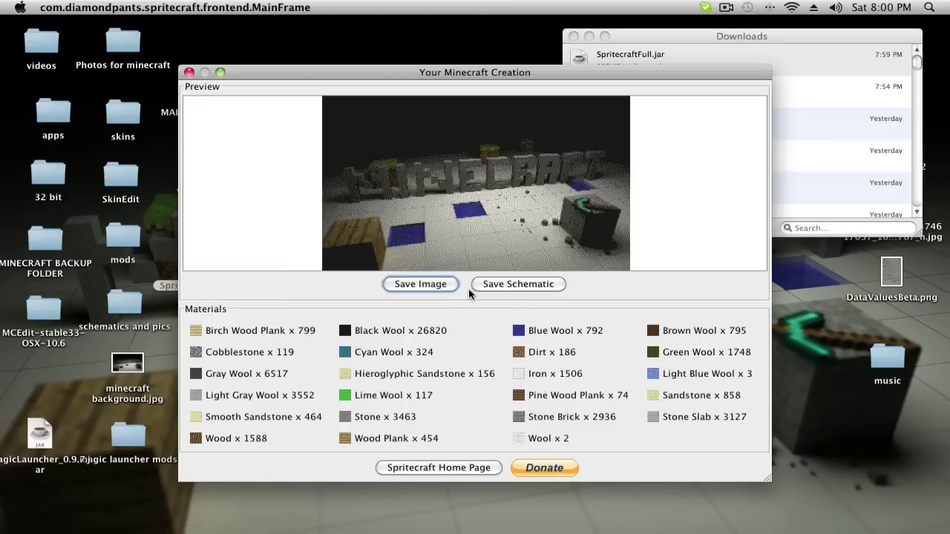
# Step: Visit the Spritecraft home page, then hide Firefox and close the Downloads list
pyautogui.click(439, 467)
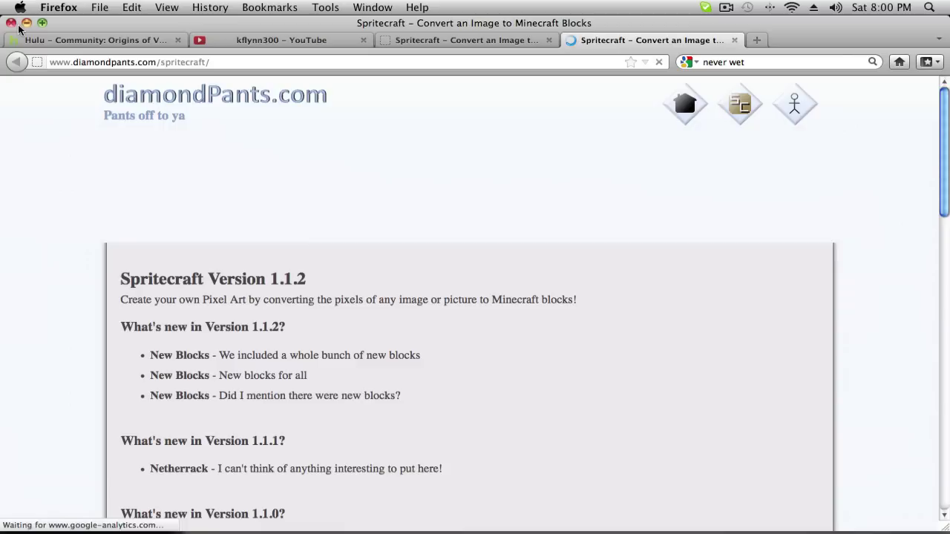
pyautogui.click(26, 23)
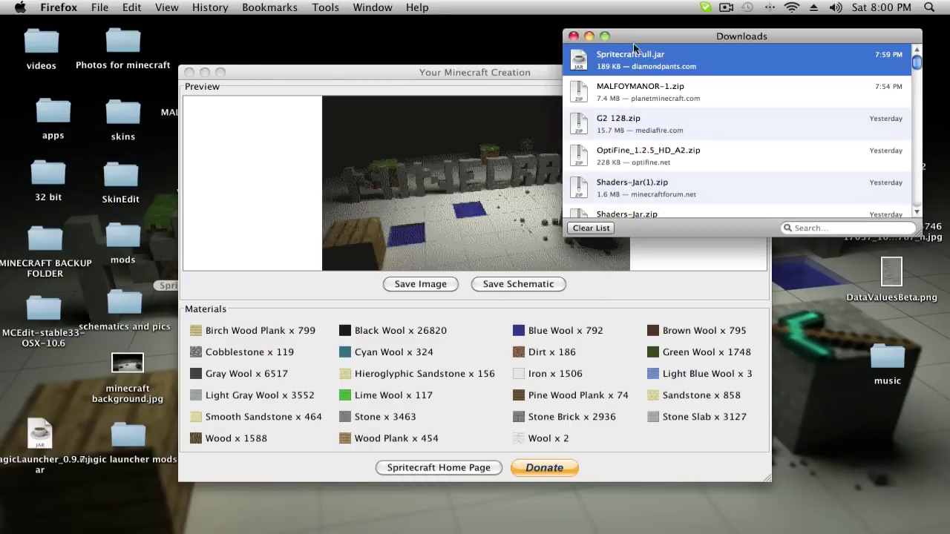
pyautogui.click(573, 36)
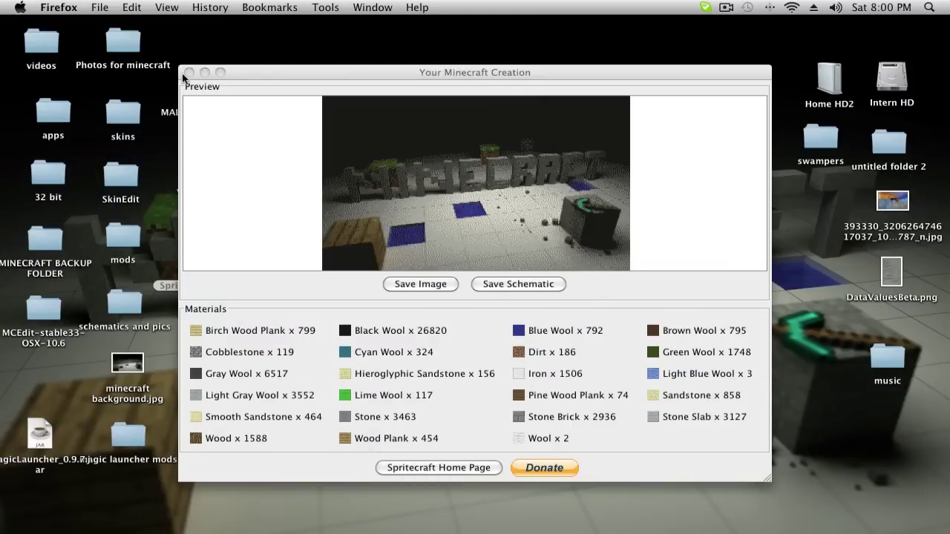
# Step: Set Max Width to 200 and Max Height to 100, then regenerate the blueprint
pyautogui.click(188, 72)
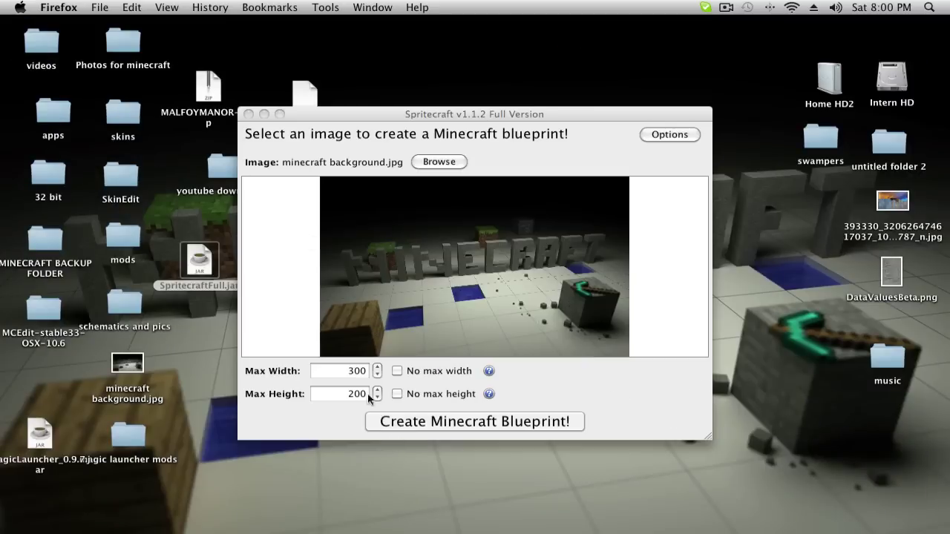
pyautogui.click(376, 374)
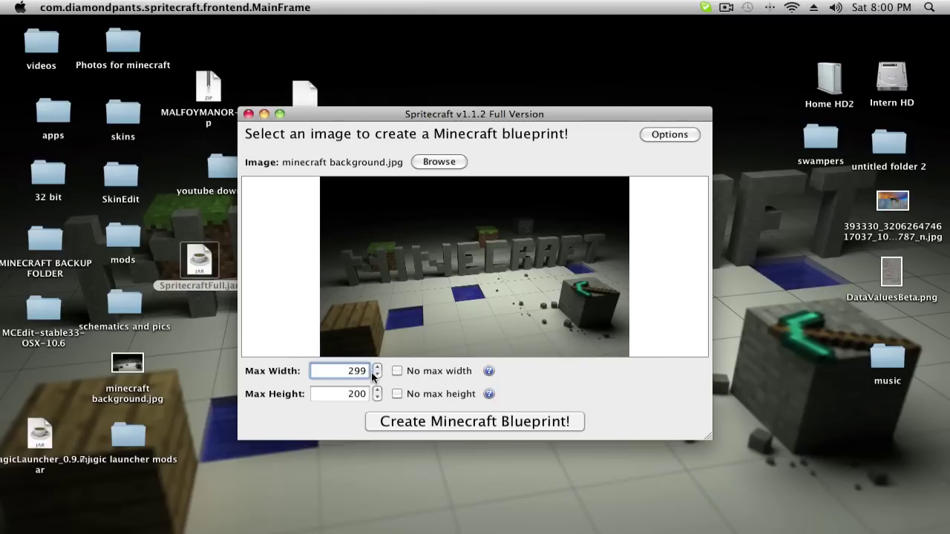
pyautogui.moveTo(363, 371); pyautogui.dragTo(343, 371)
pyautogui.press('BackSpace')
pyautogui.write('100')
pyautogui.write('00')
pyautogui.write('200')
pyautogui.click(352, 393)
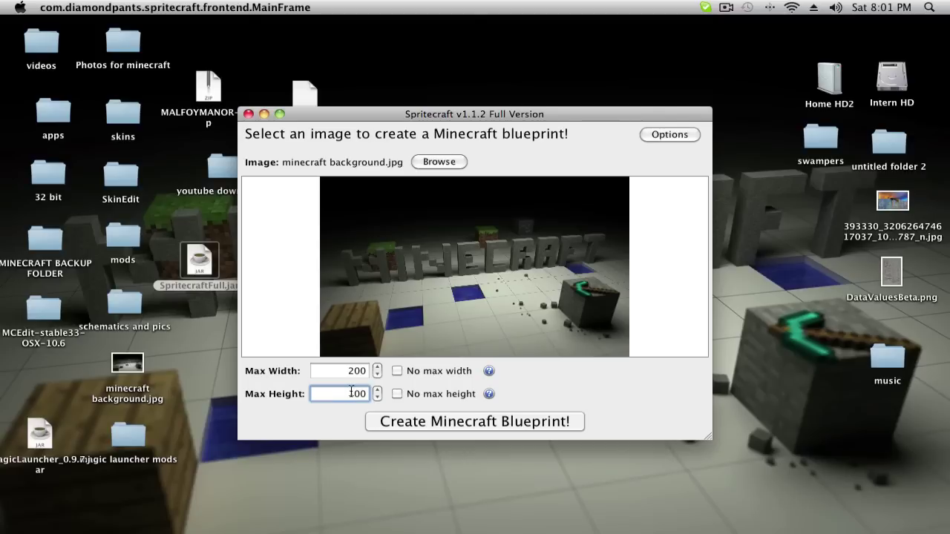
pyautogui.click(451, 426)
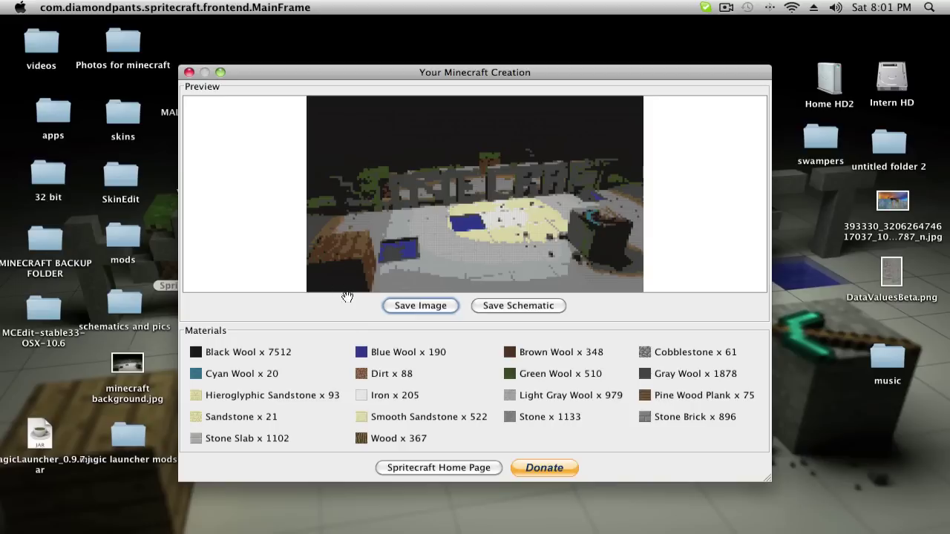
# Step: Begin exporting the creation as a Schematic file
pyautogui.click(494, 305)
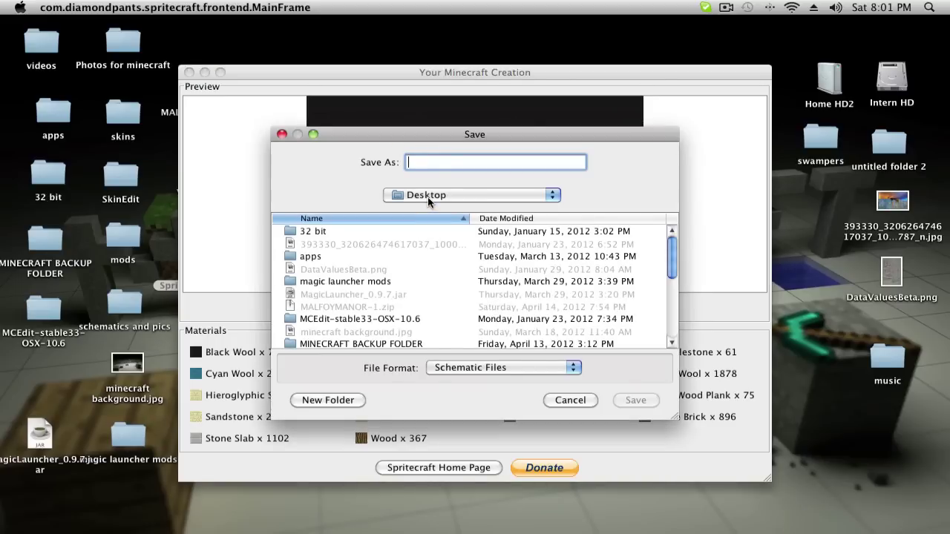
# Step: Save the schematic as 'pic' on the Desktop and close both Spritecraft windows
pyautogui.write('pic')
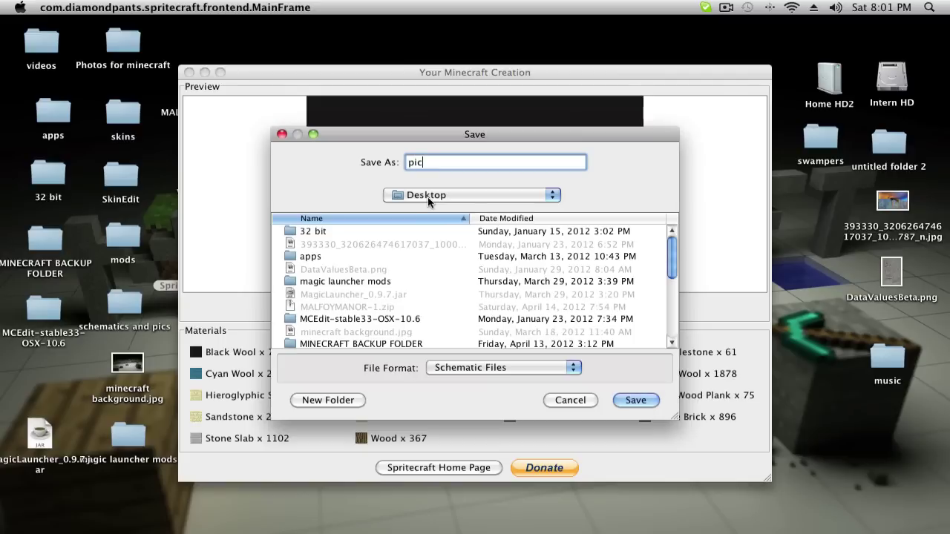
pyautogui.click(635, 400)
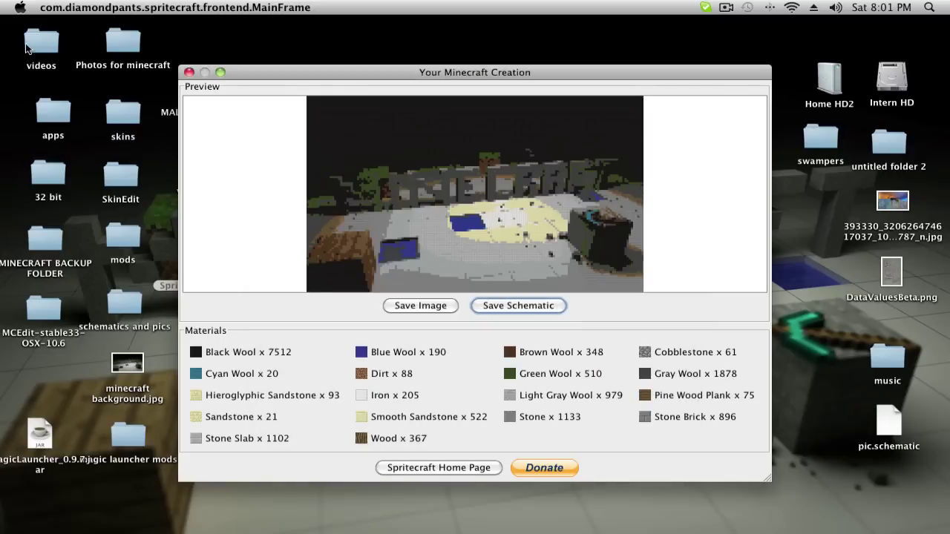
pyautogui.click(190, 74)
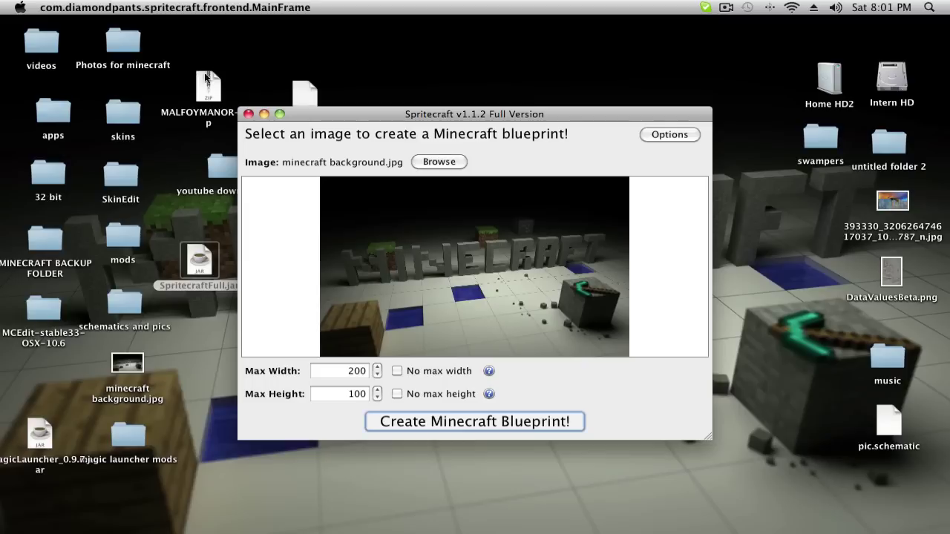
pyautogui.click(249, 113)
# Step: Tidy the desktop: file the Paragon schematic into schematics and pics, place pic.schematic beside MALFOYMANOR-1.zip
pyautogui.moveTo(197, 258); pyautogui.dragTo(40, 374)
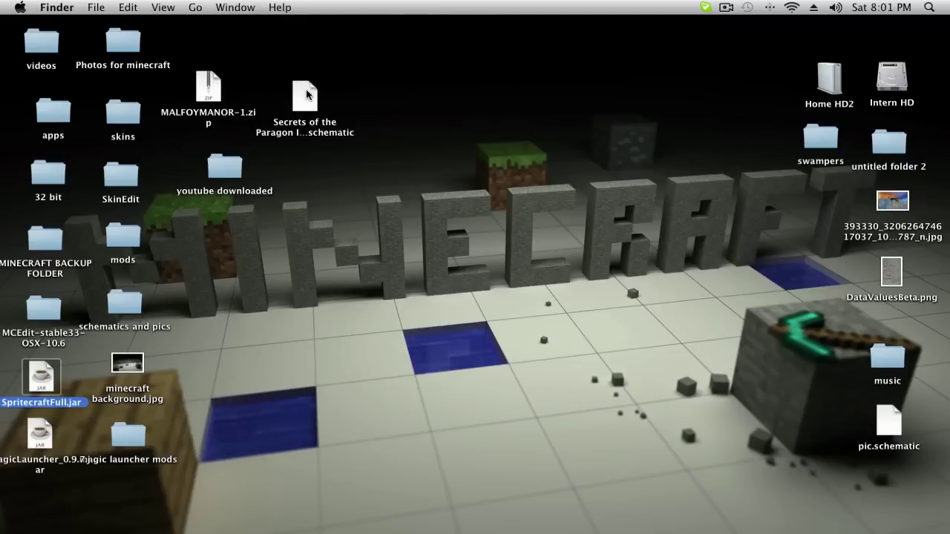
pyautogui.moveTo(307, 95); pyautogui.dragTo(128, 306)
pyautogui.moveTo(209, 89); pyautogui.dragTo(293, 326)
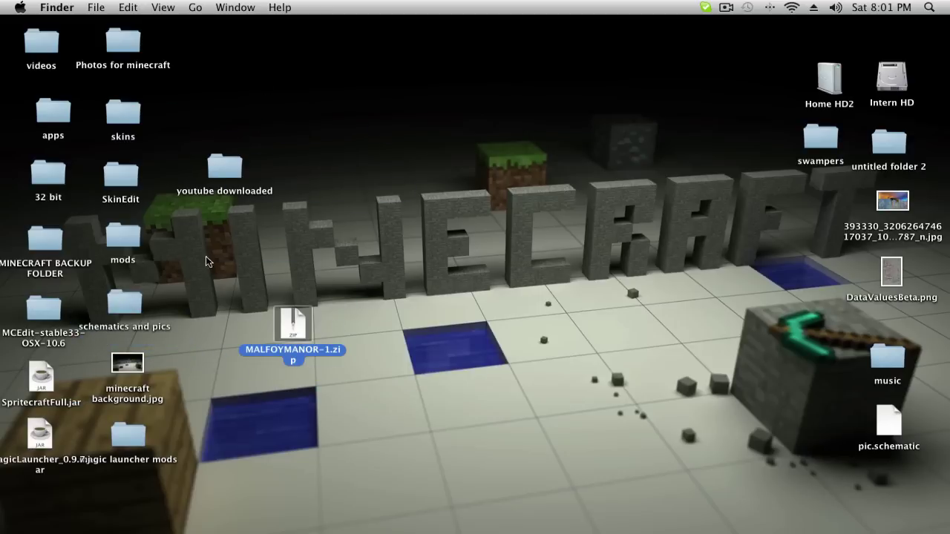
pyautogui.moveTo(889, 435); pyautogui.dragTo(423, 353)
pyautogui.moveTo(357, 274); pyautogui.dragTo(541, 445)
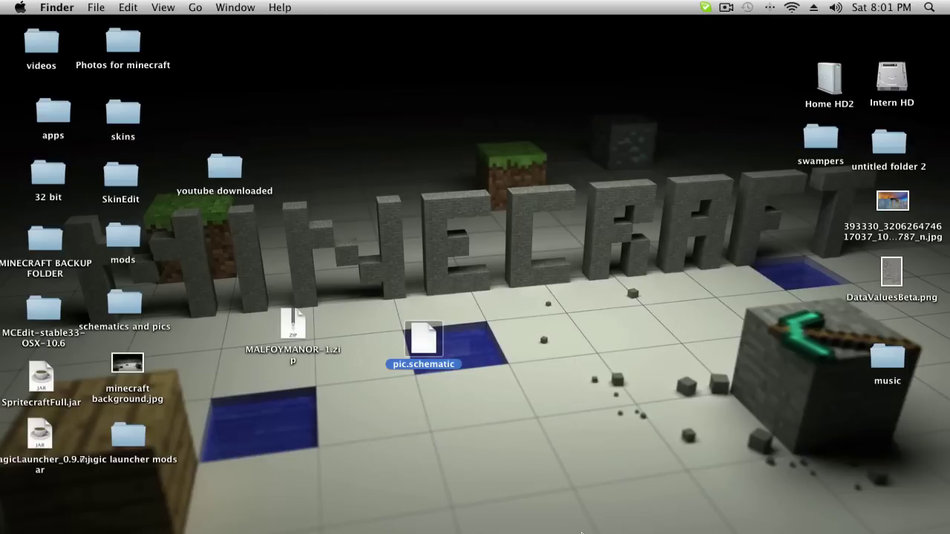
# Step: Switch to MCEdit and import pic.schematic from the Desktop as a placeable preview
pyautogui.moveTo(582, 532)
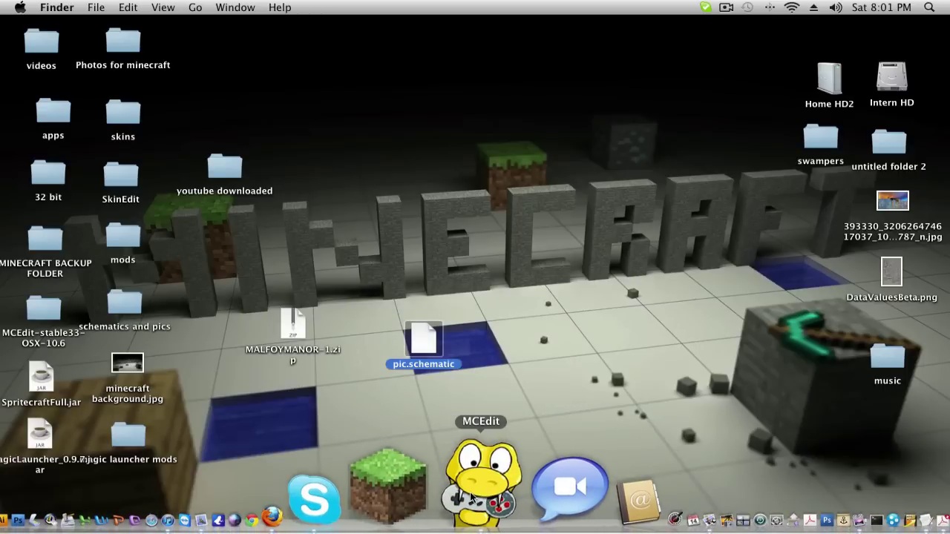
pyautogui.click(471, 497)
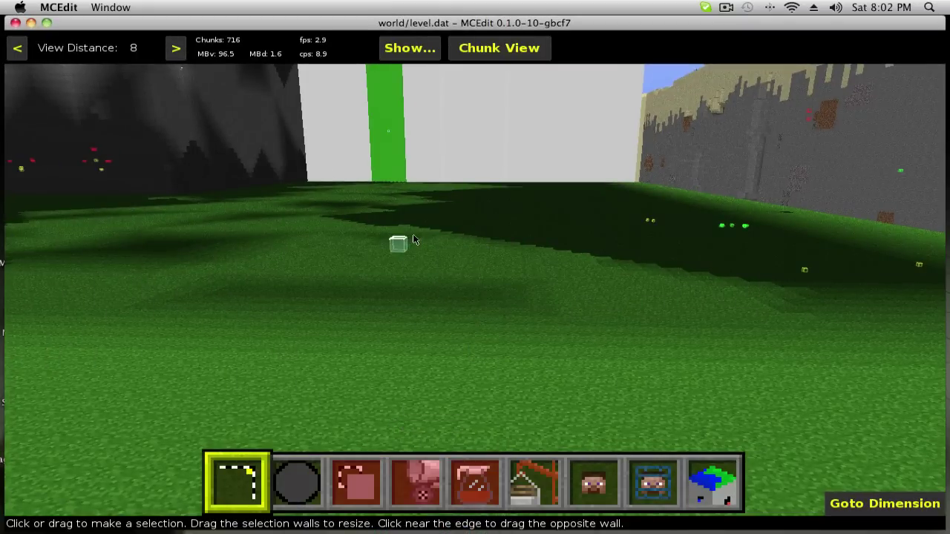
pyautogui.click(526, 478)
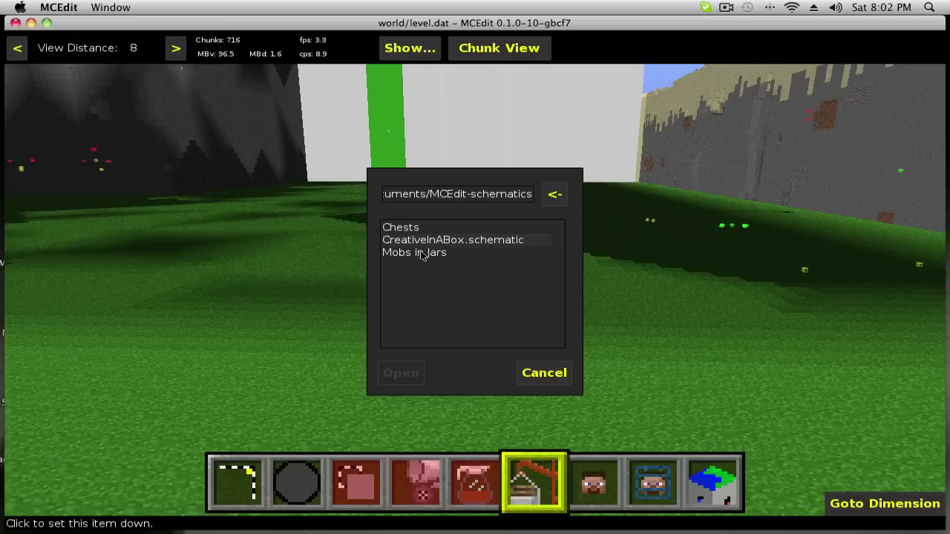
pyautogui.click(553, 197)
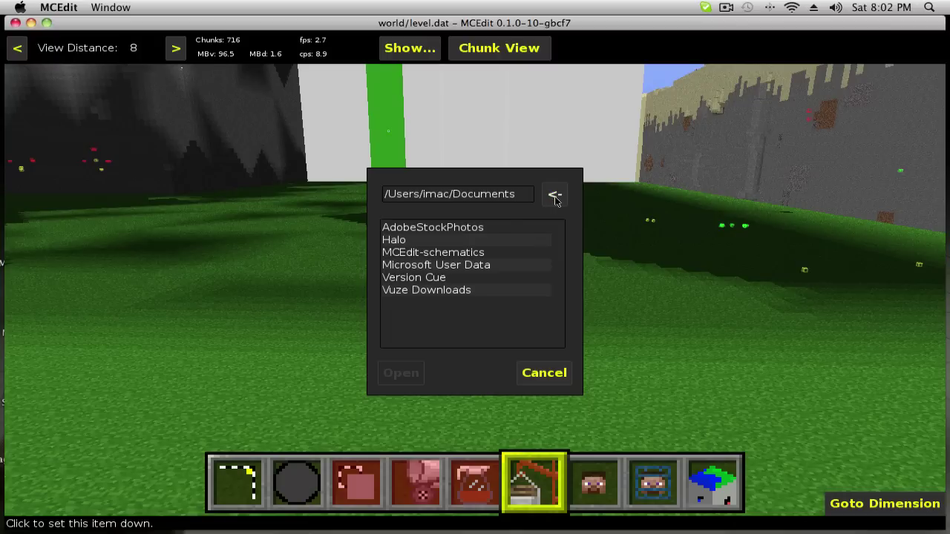
pyautogui.click(554, 198)
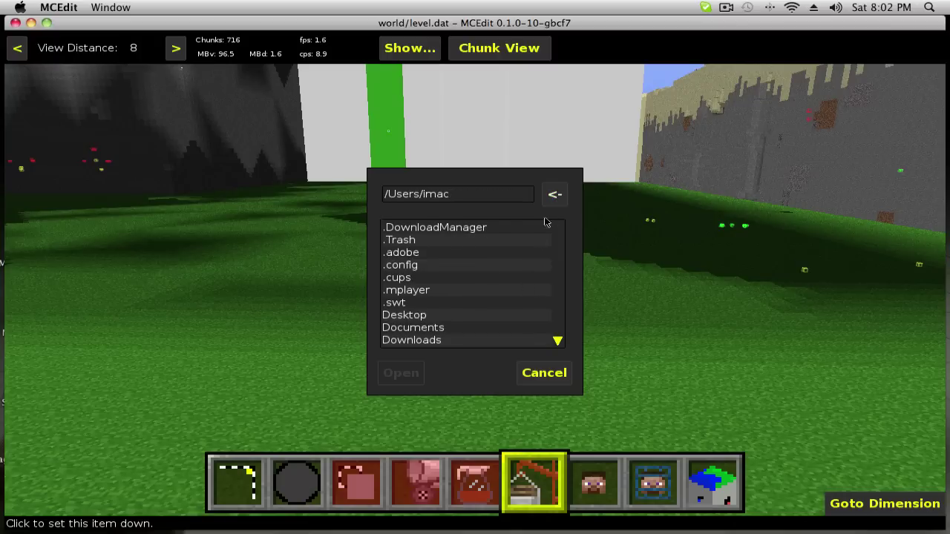
pyautogui.click(432, 320)
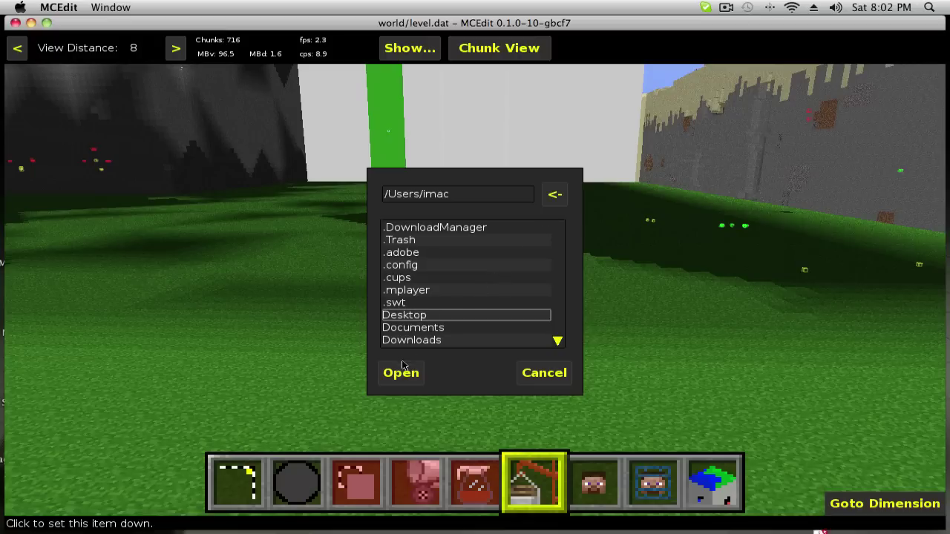
pyautogui.click(401, 373)
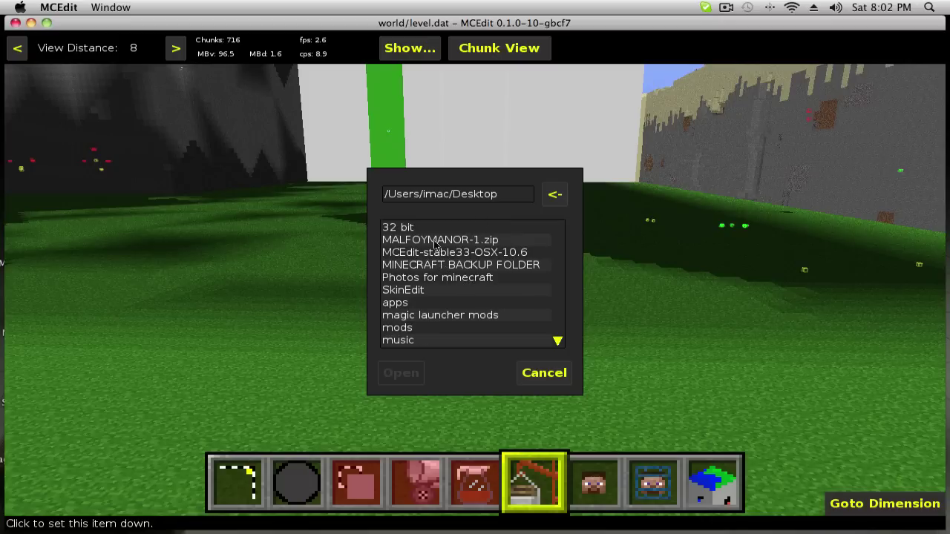
pyautogui.scroll(-5, 500, 312)
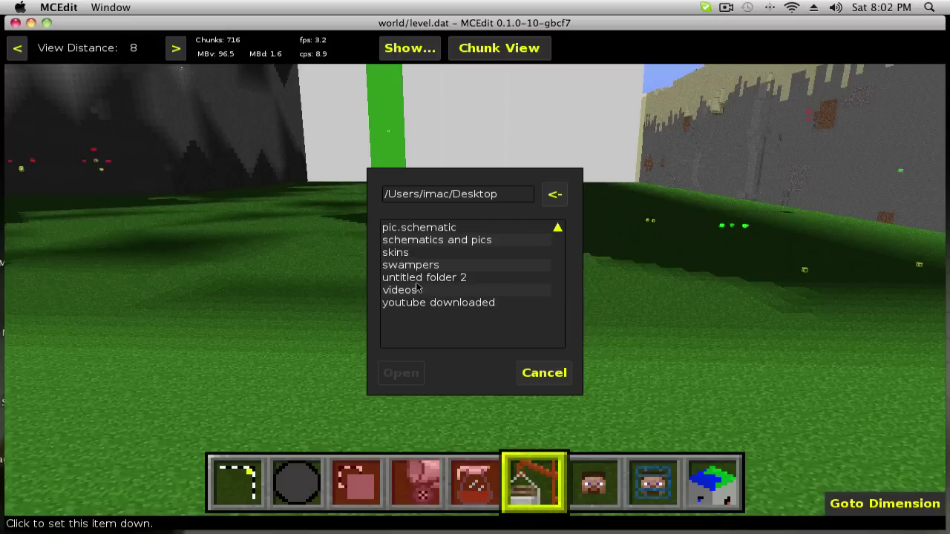
pyautogui.scroll(3, 418, 289)
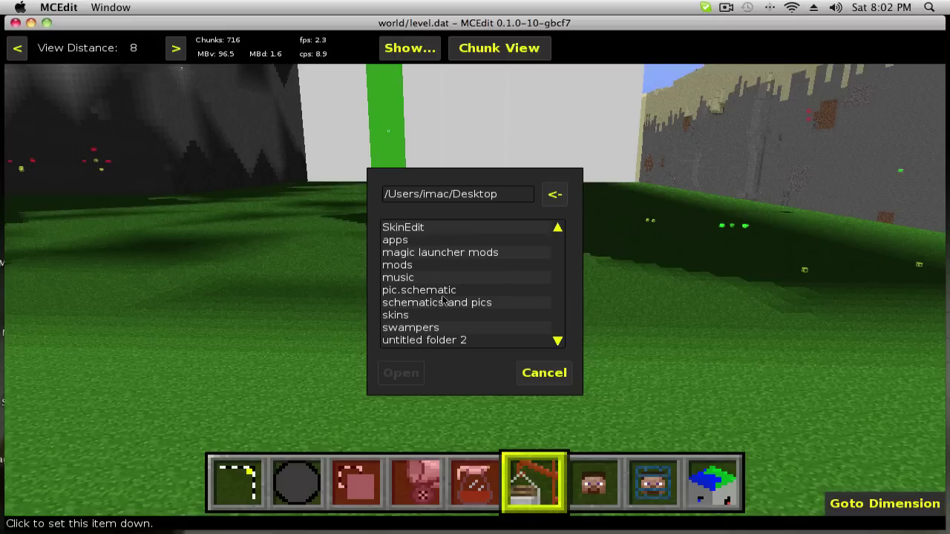
pyautogui.click(435, 292)
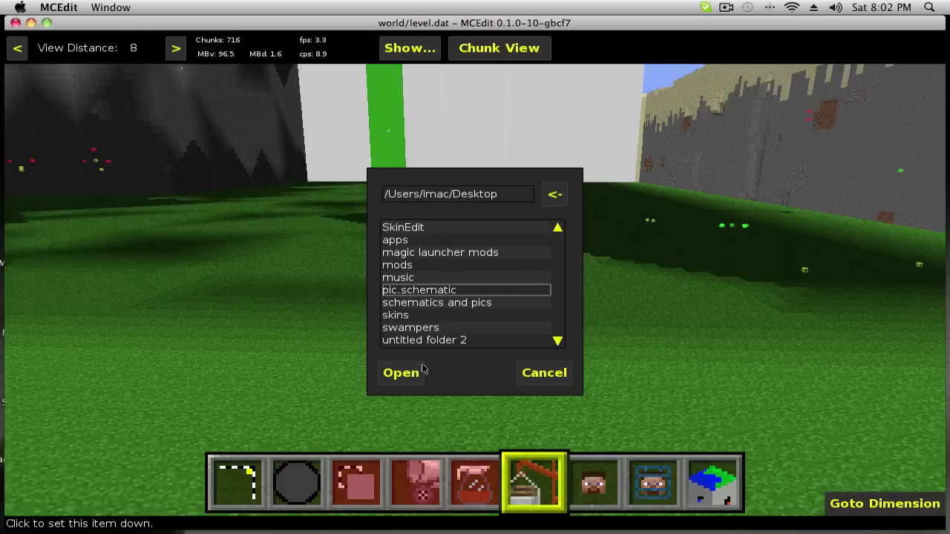
pyautogui.click(408, 382)
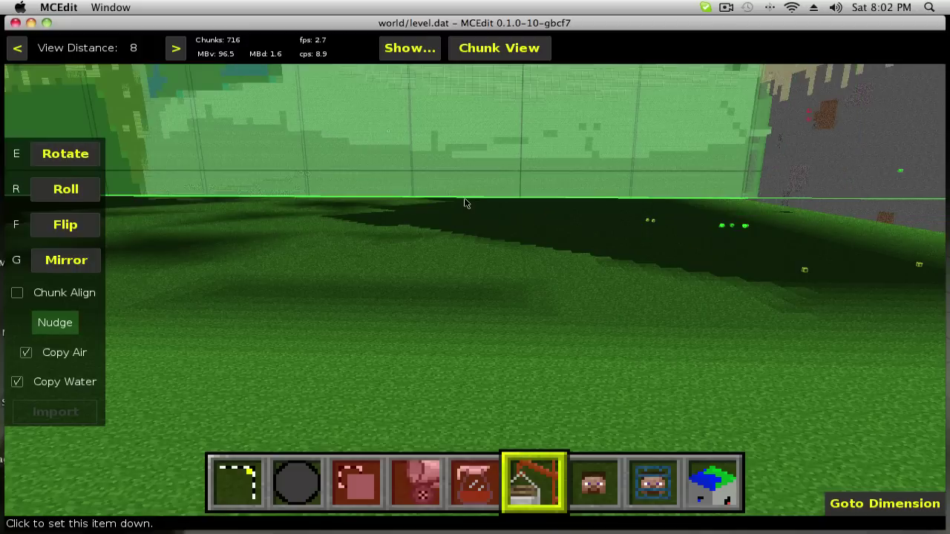
# Step: Approach the pic.schematic preview and roll and rotate it until the image lies flat on the ground
pyautogui.press('w')
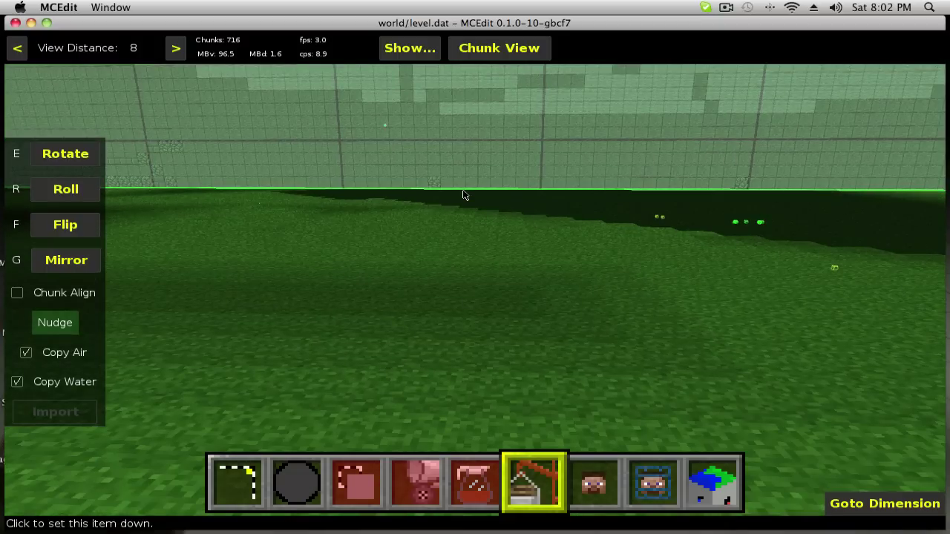
pyautogui.press('s')
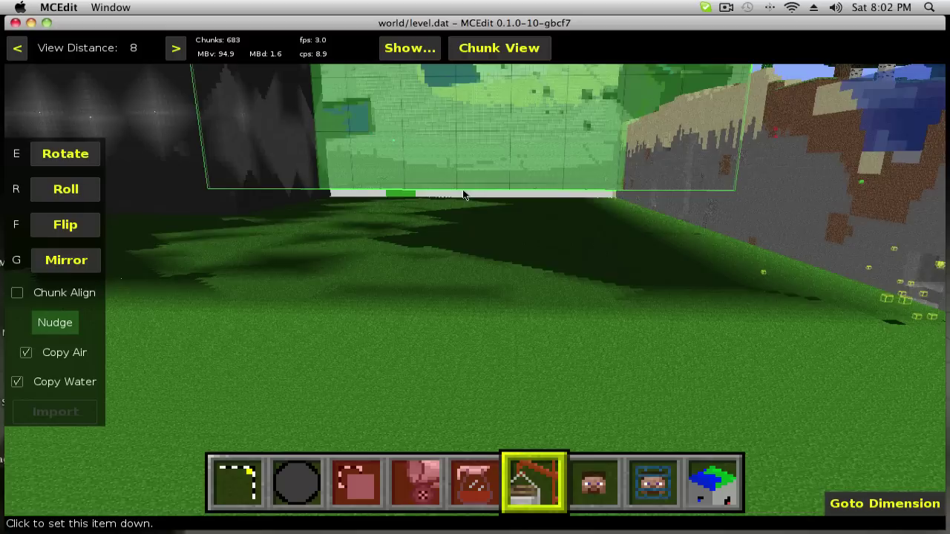
pyautogui.press('s')
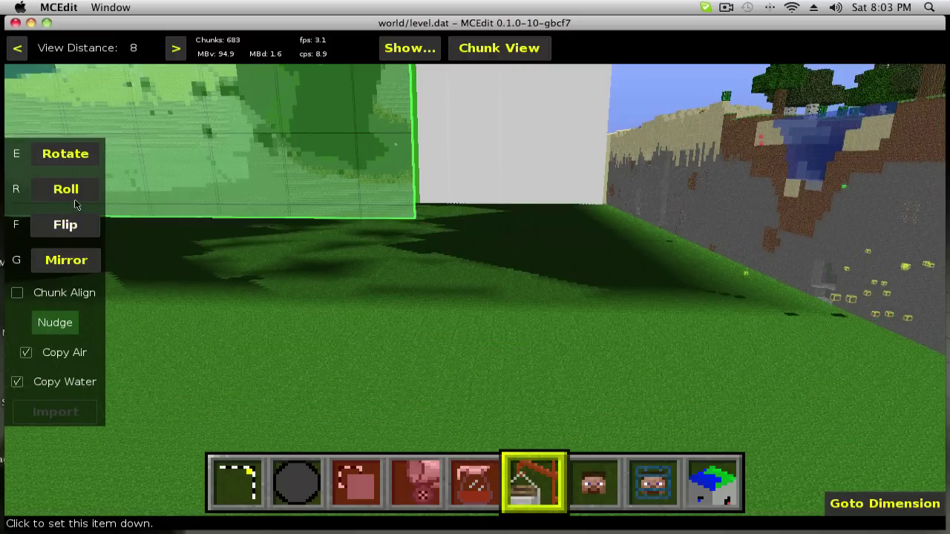
pyautogui.click(75, 197)
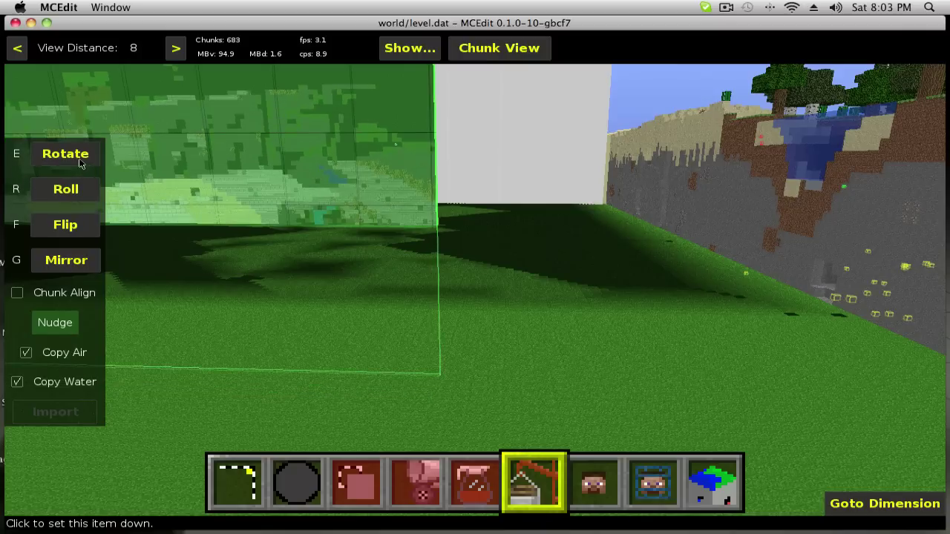
pyautogui.click(81, 164)
pyautogui.click(80, 197)
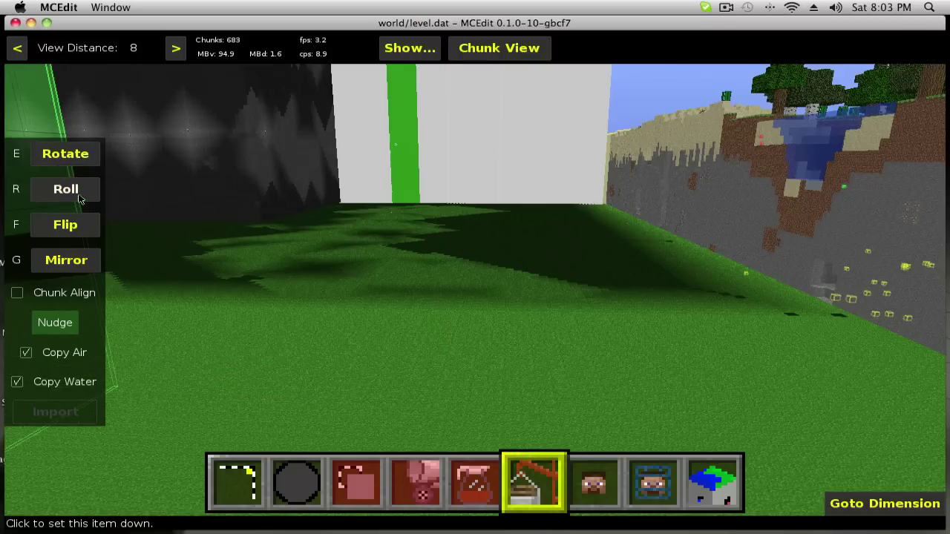
pyautogui.click(80, 197)
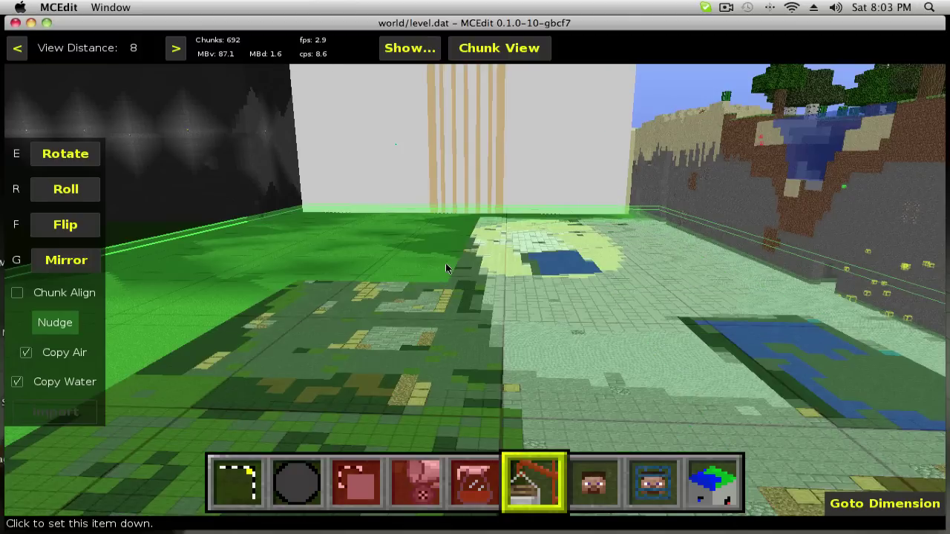
# Step: Set the flat image preview down beside the white walls, then fly around the town to check its position
pyautogui.click(445, 268)
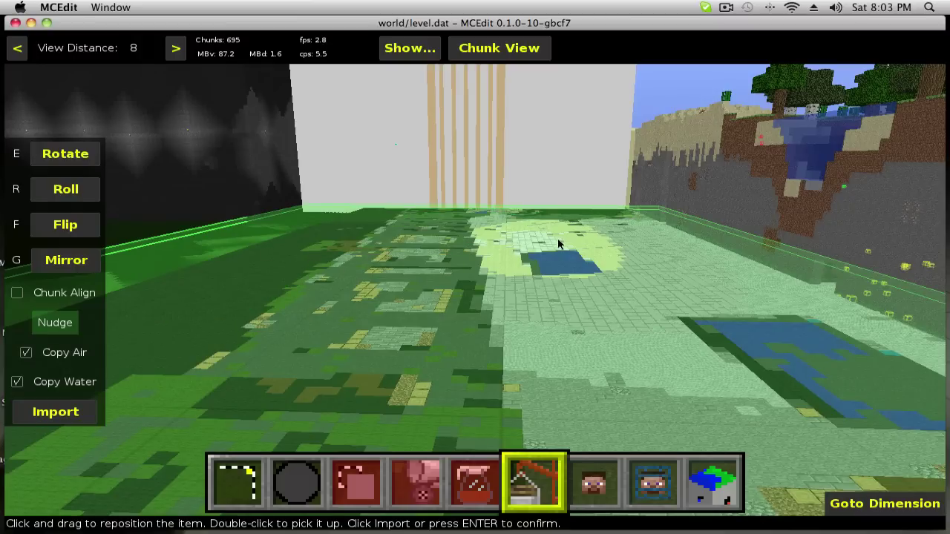
pyautogui.moveTo(558, 243); pyautogui.dragTo(524, 319, button='right')
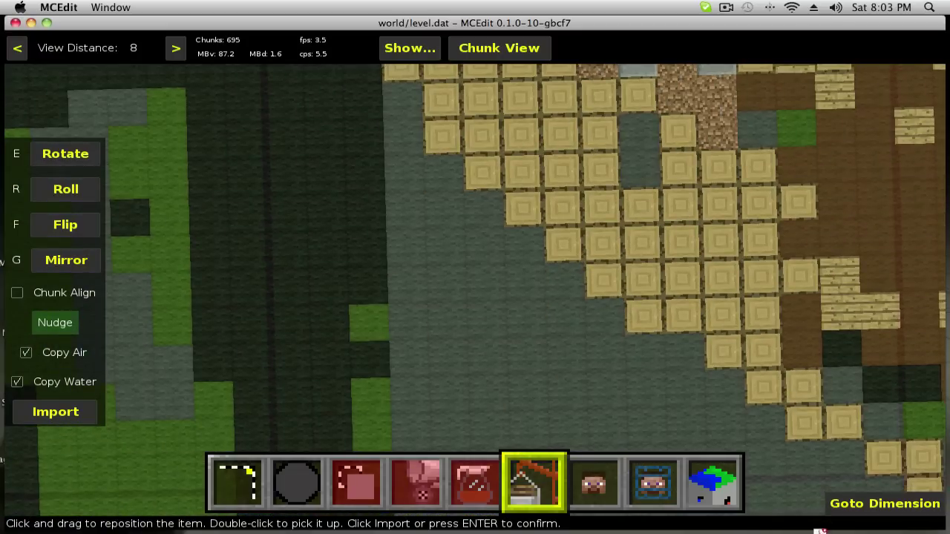
pyautogui.press('s')
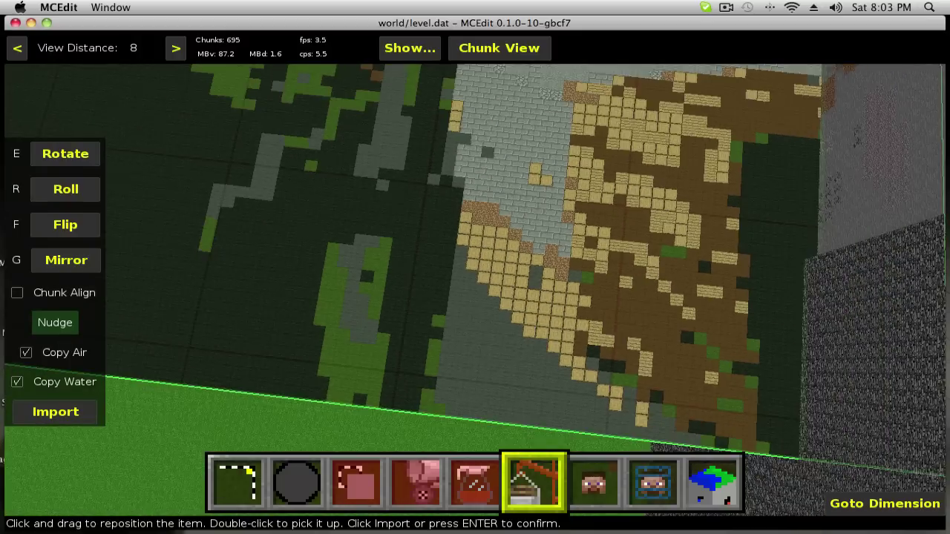
pyautogui.press('s')
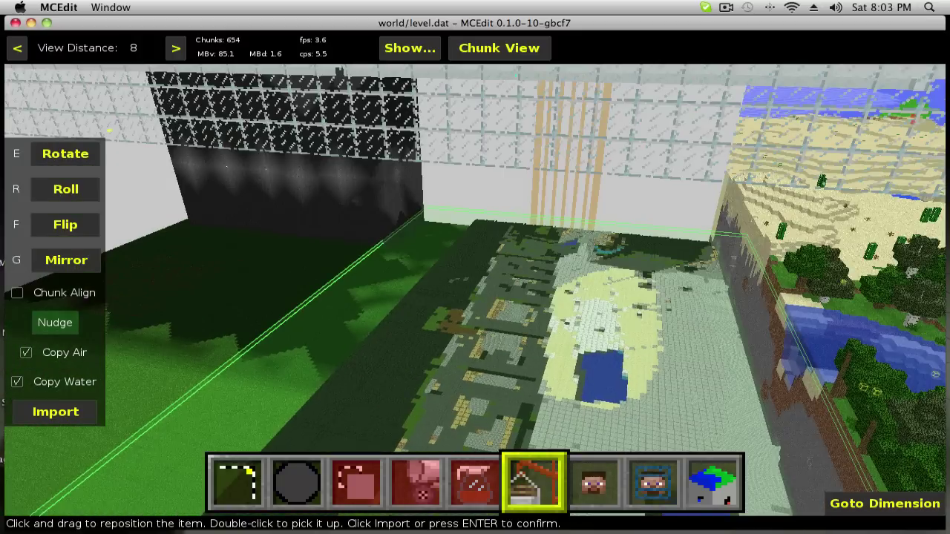
pyautogui.press('w')
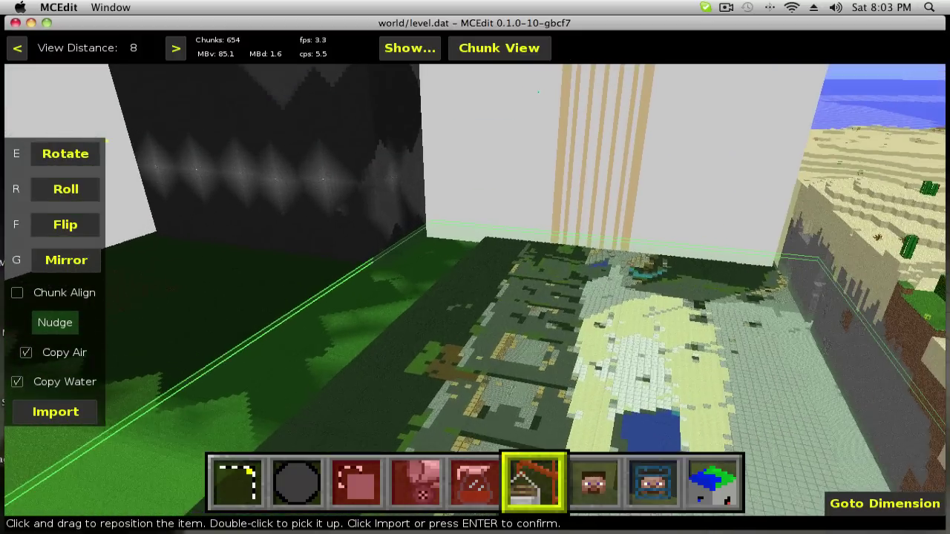
pyautogui.press('w')
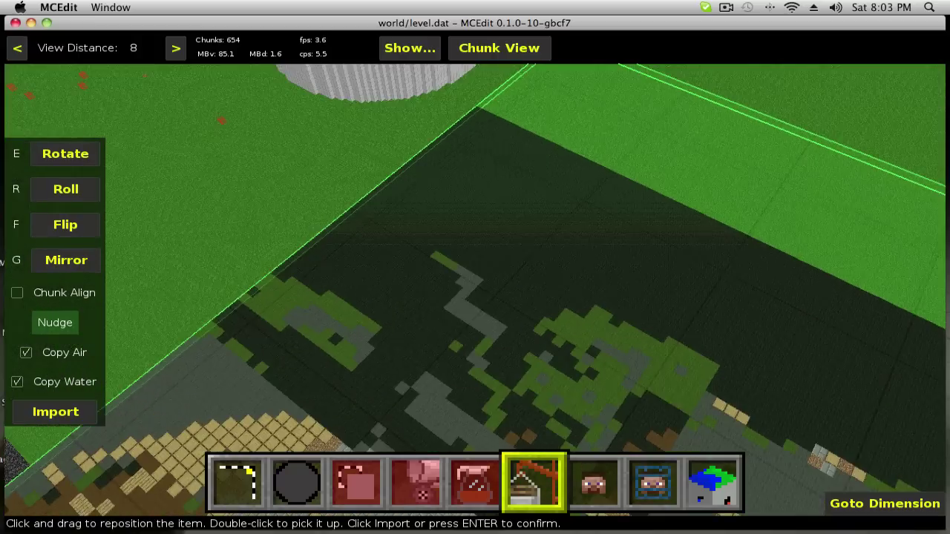
pyautogui.press('w')
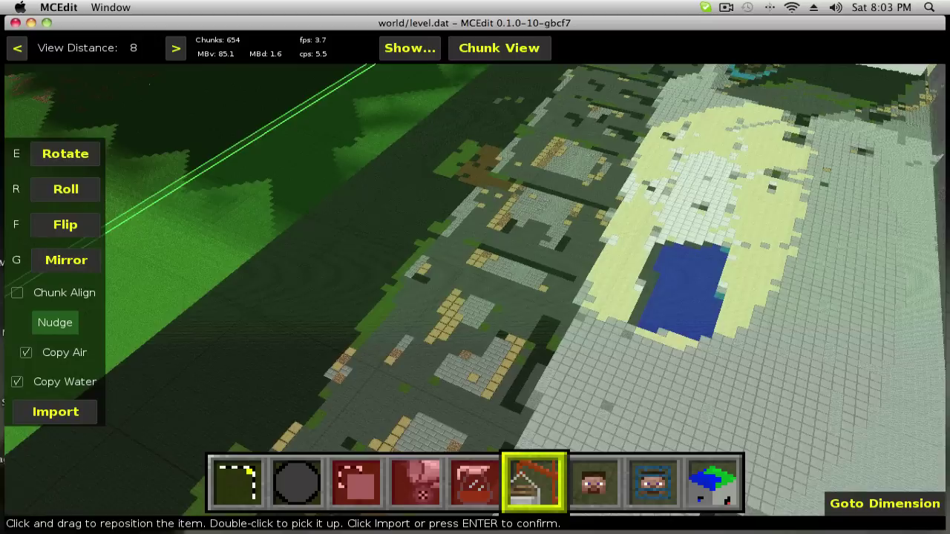
pyautogui.press('s')
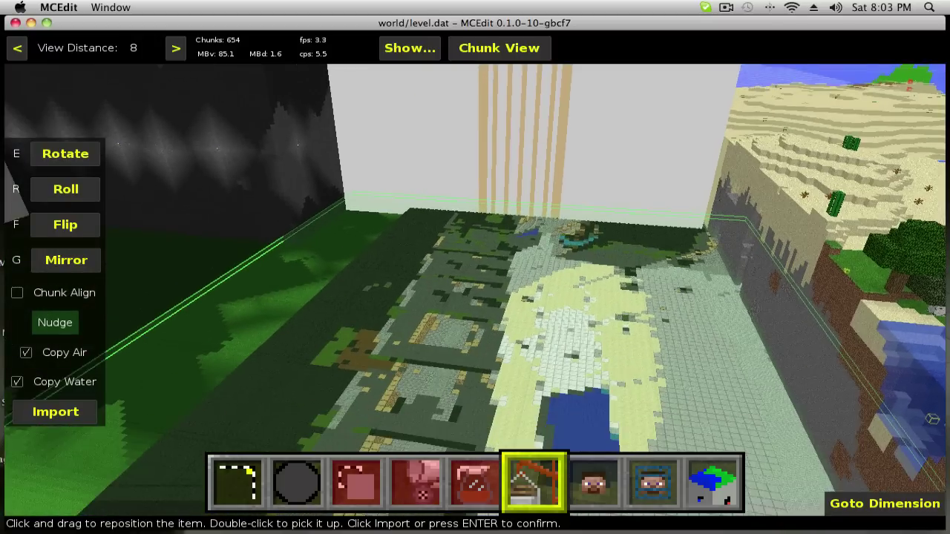
pyautogui.press('w')
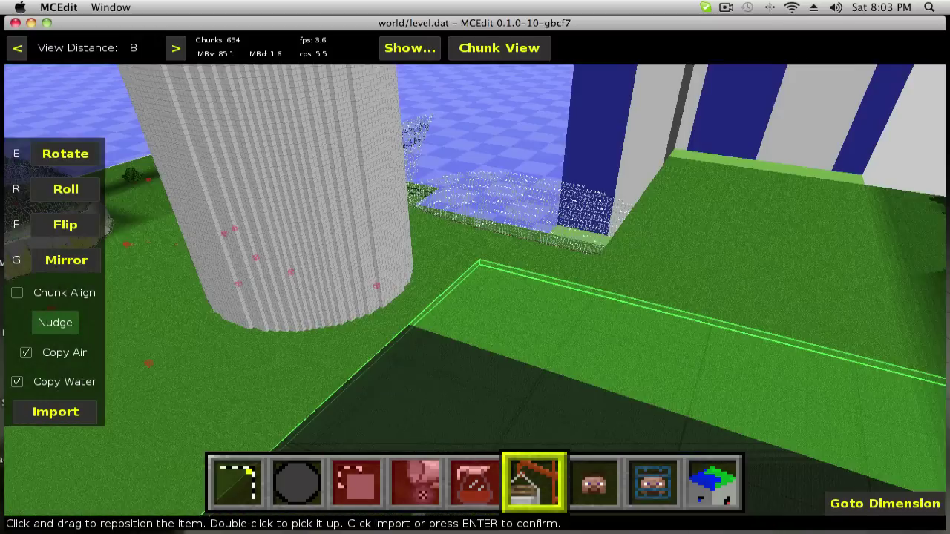
pyautogui.press('l')
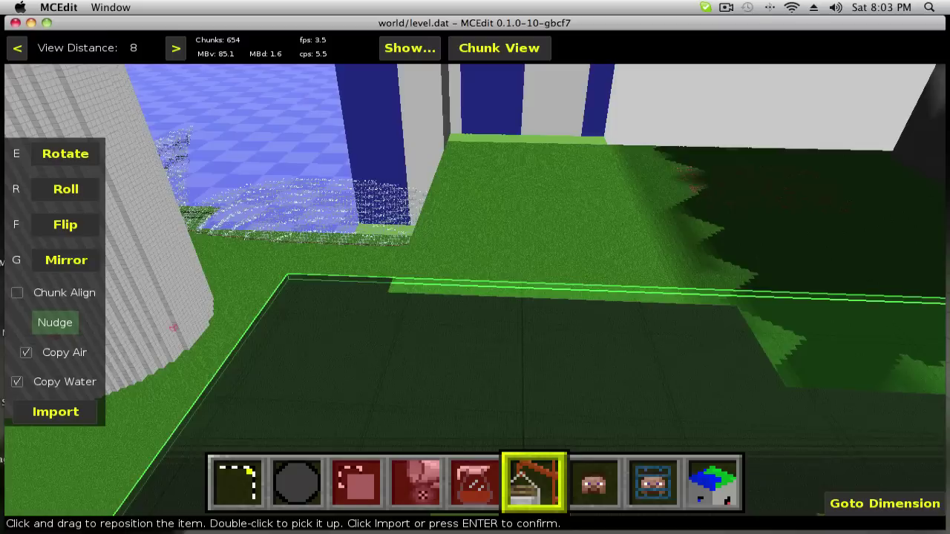
pyautogui.press('s')
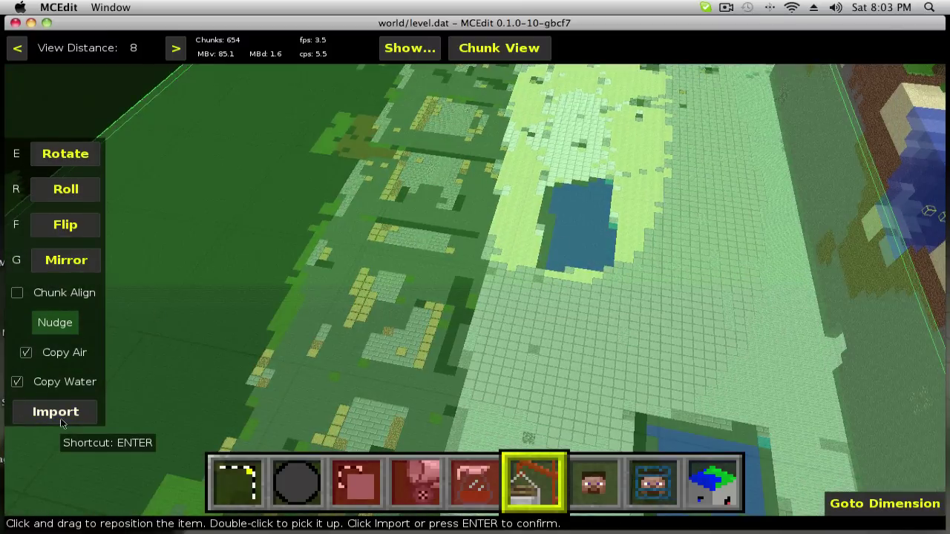
# Step: Commit the picture's 16,000 blocks into the ground and save the world to level.dat
pyautogui.click(59, 415)
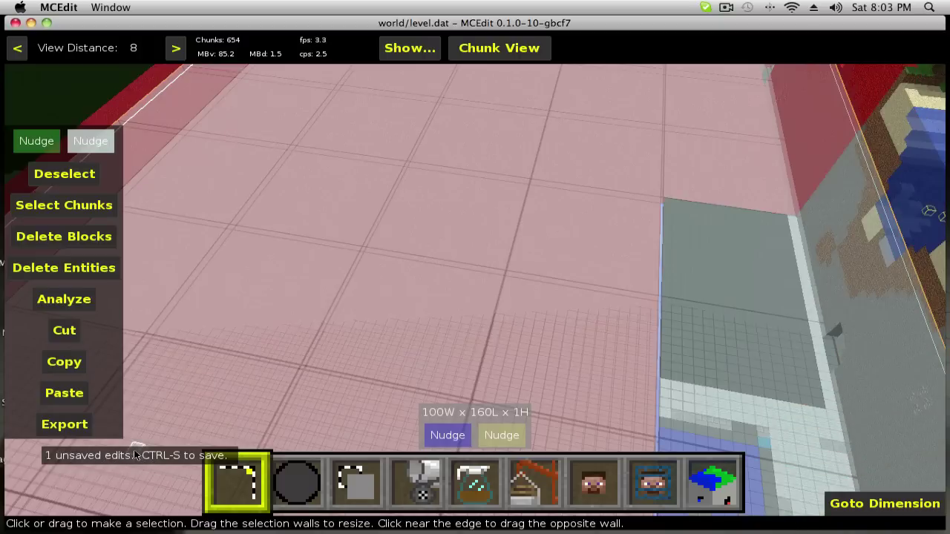
pyautogui.press('Escape')
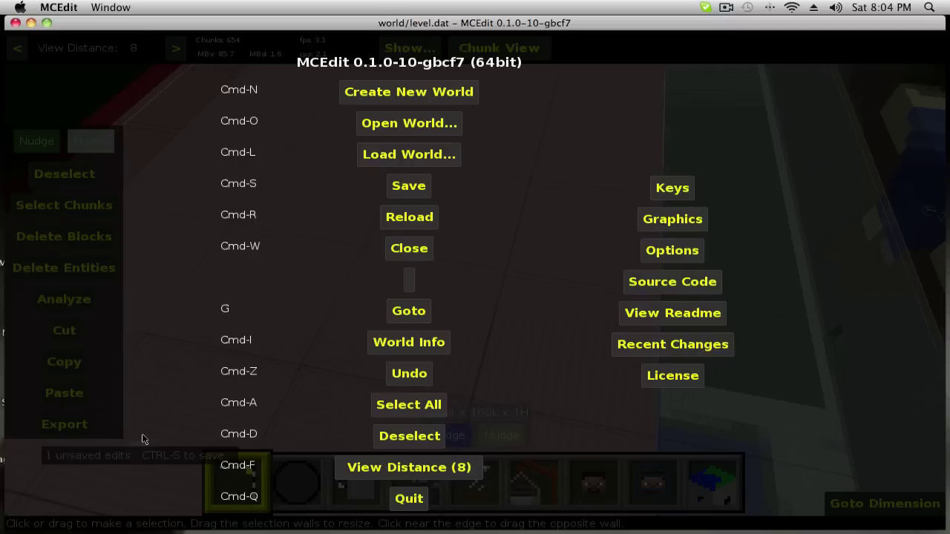
pyautogui.click(409, 186)
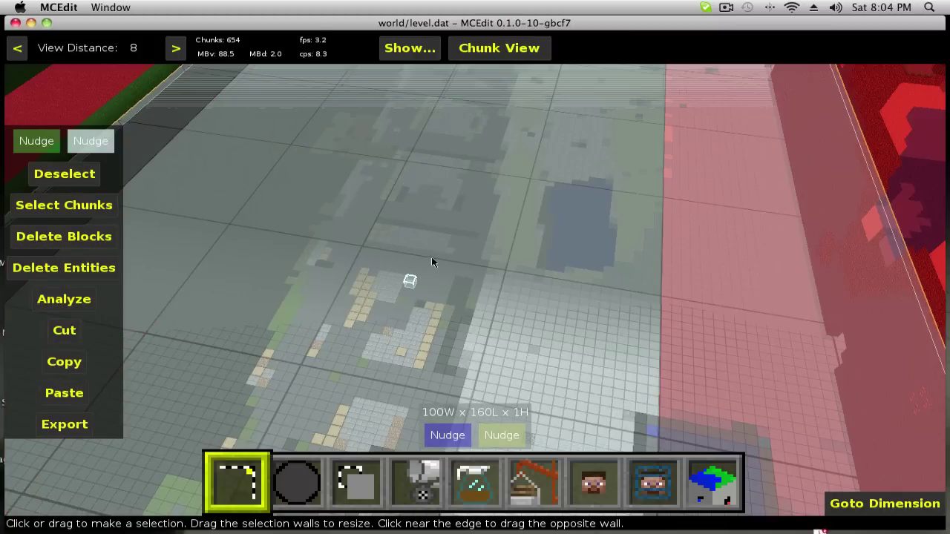
# Step: Attempt to import MALFOYMANOR-1.zip and dismiss the error about its missing level.dat
pyautogui.press('w')
pyautogui.press('w')
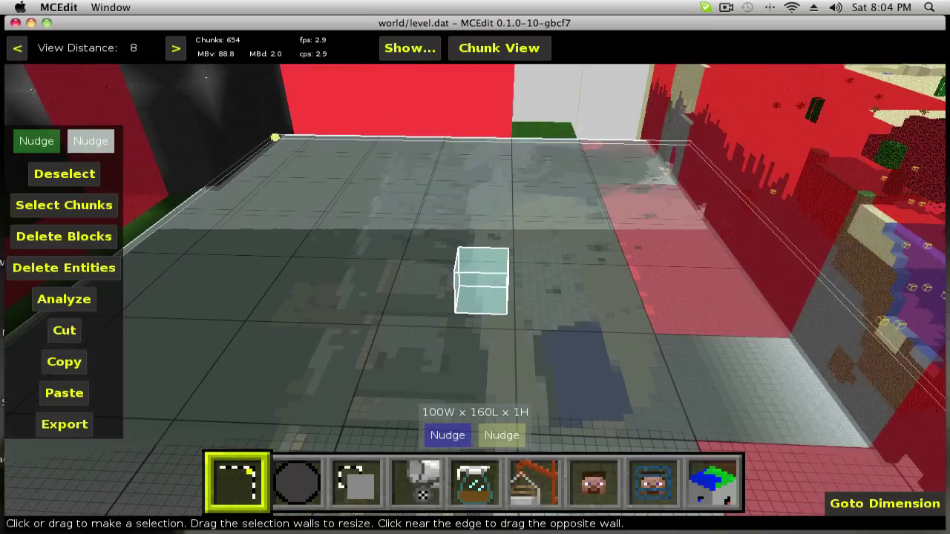
pyautogui.press('w')
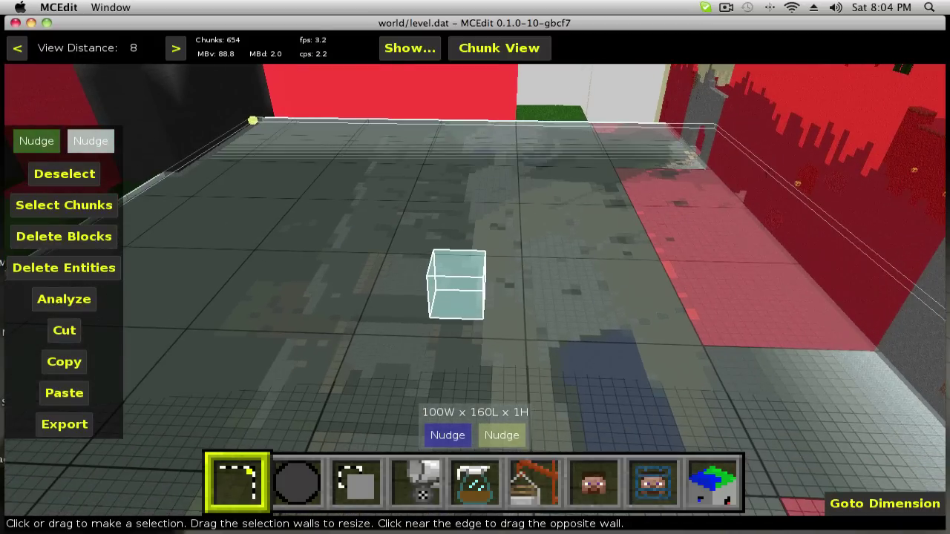
pyautogui.press('k')
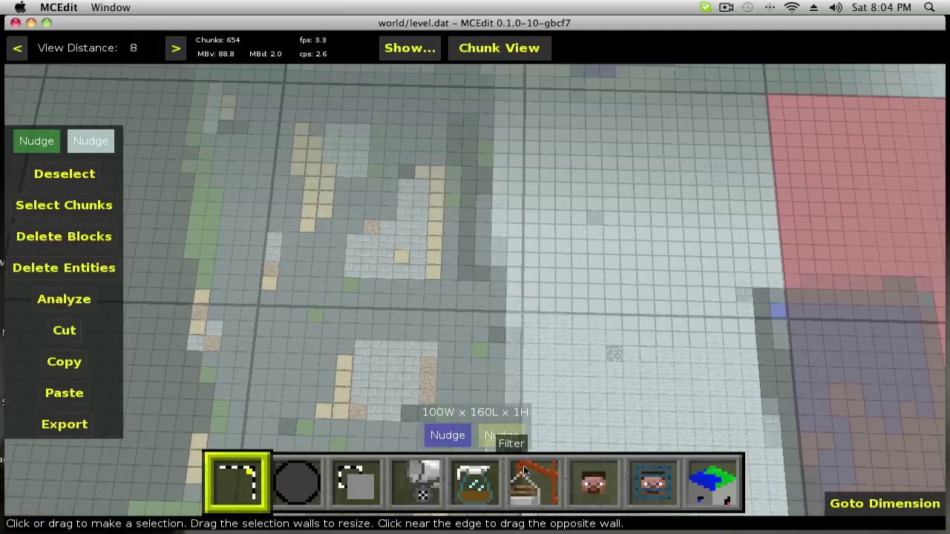
pyautogui.click(524, 471)
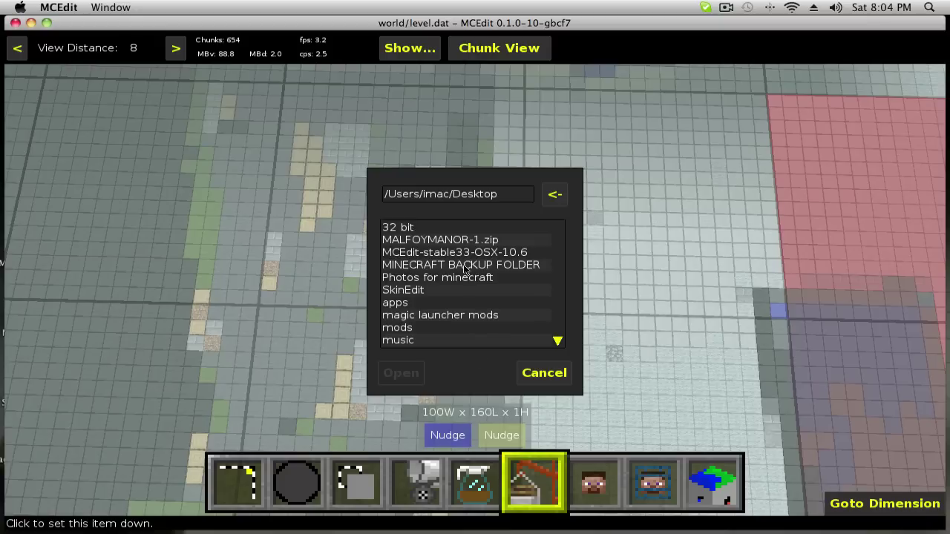
pyautogui.click(448, 239)
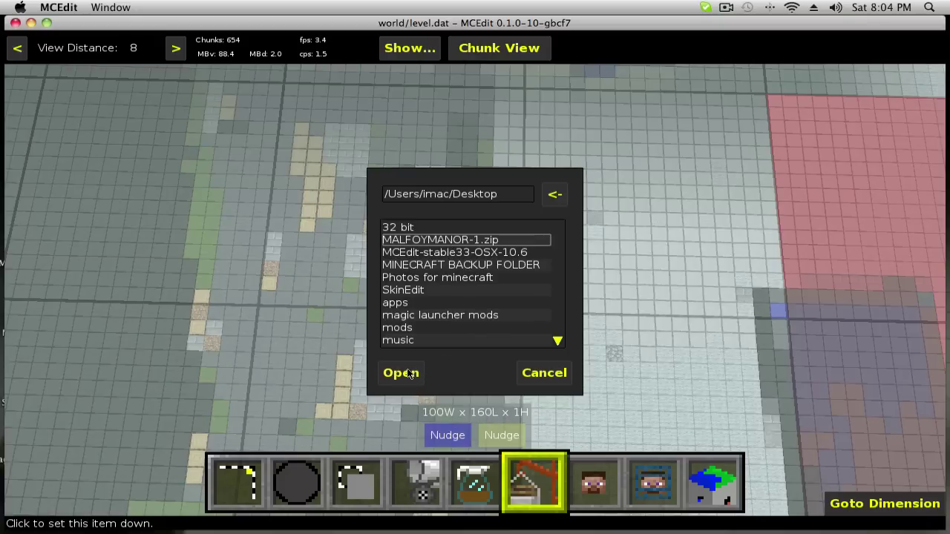
pyautogui.click(409, 373)
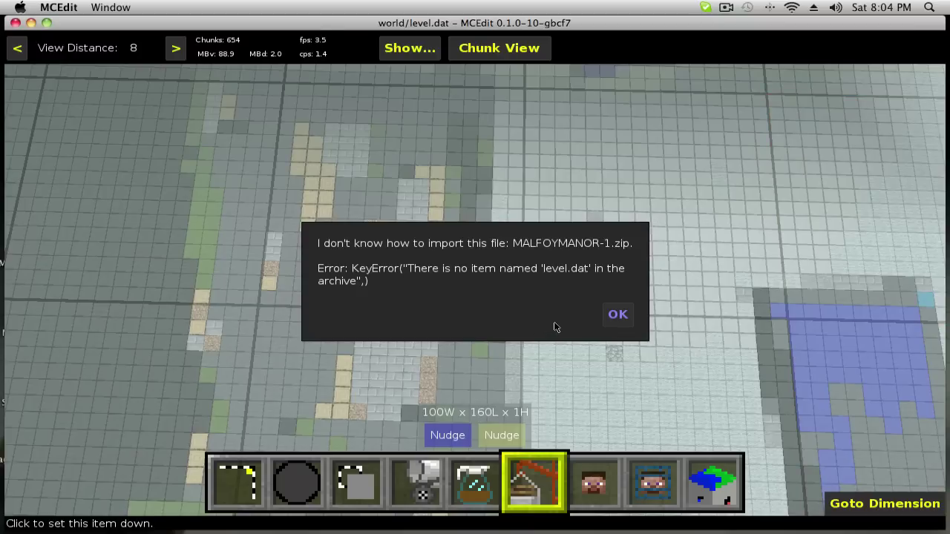
pyautogui.click(609, 317)
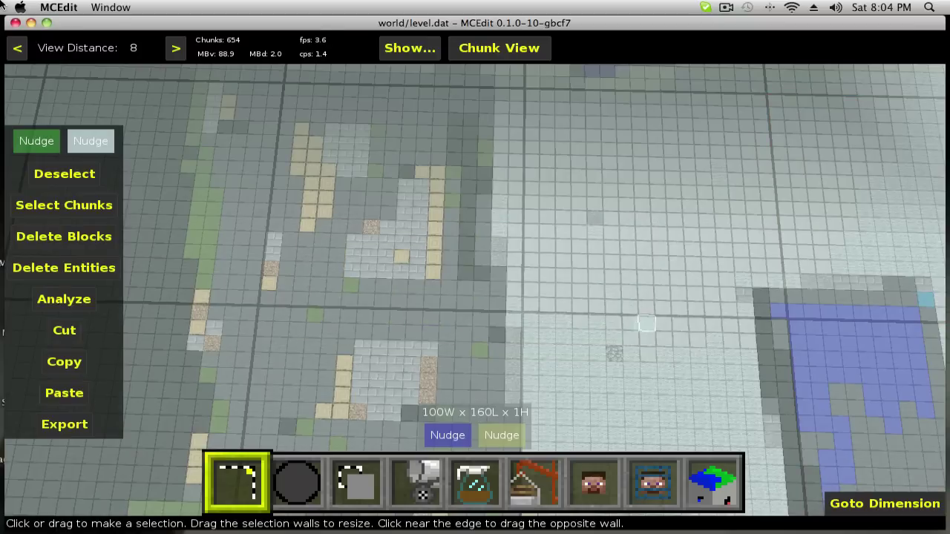
# Step: Minimize MCEdit, extract MALFOYMANOR-1.zip on the desktop and check the Portal folder's contents
pyautogui.click(31, 23)
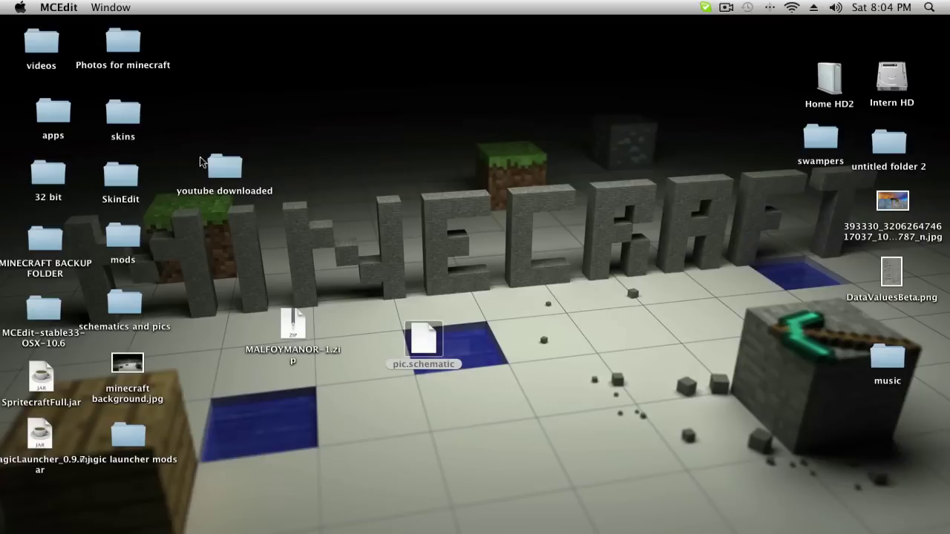
pyautogui.click(293, 326)
pyautogui.moveTo(293, 326); pyautogui.dragTo(255, 272)
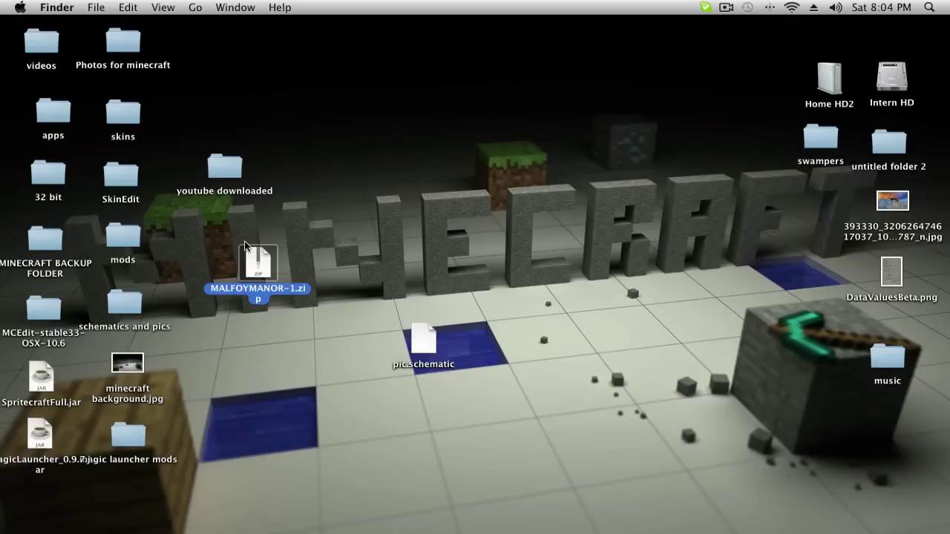
pyautogui.doubleClick(254, 270)
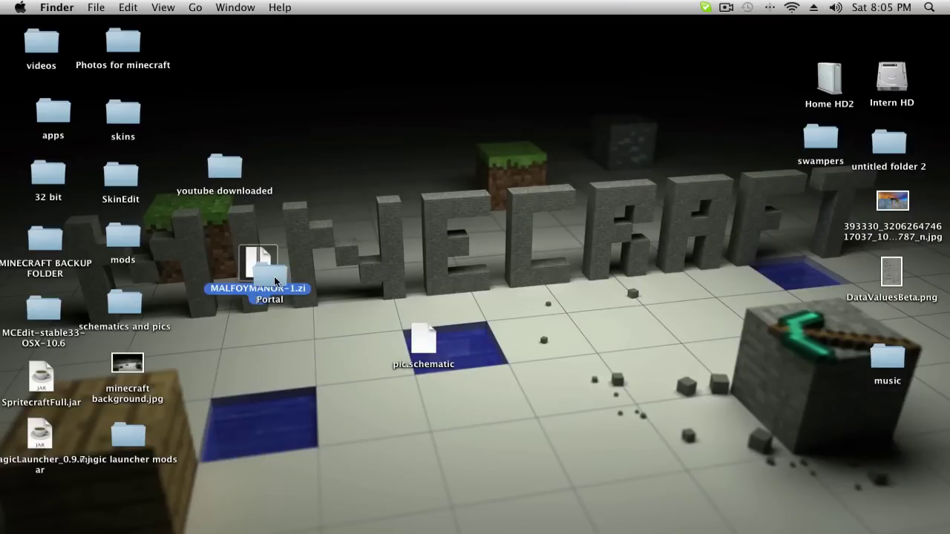
pyautogui.moveTo(277, 282); pyautogui.dragTo(373, 237)
pyautogui.doubleClick(371, 233)
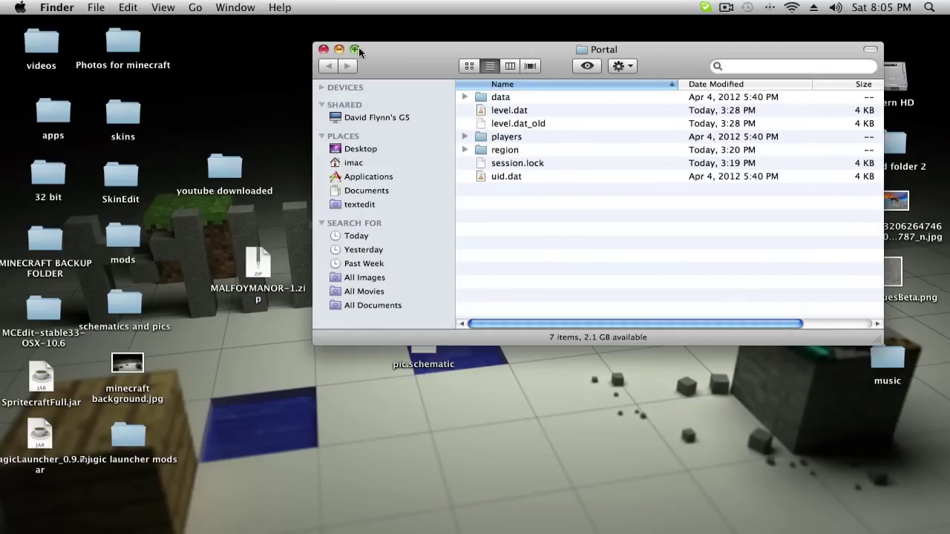
pyautogui.moveTo(397, 60); pyautogui.dragTo(397, 35)
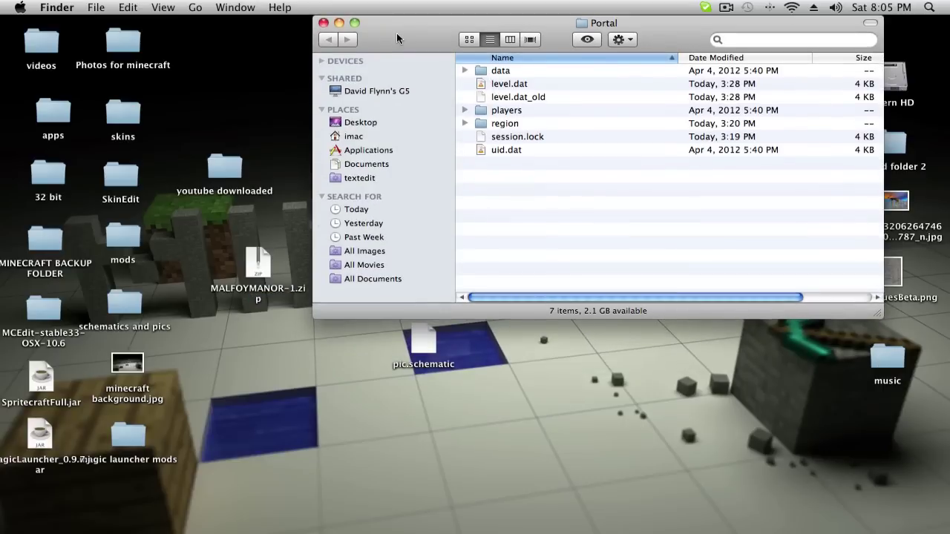
pyautogui.click(323, 24)
# Step: Copy Mansion by Keralis.schematic from the schematics and pics folder onto the desktop
pyautogui.doubleClick(126, 303)
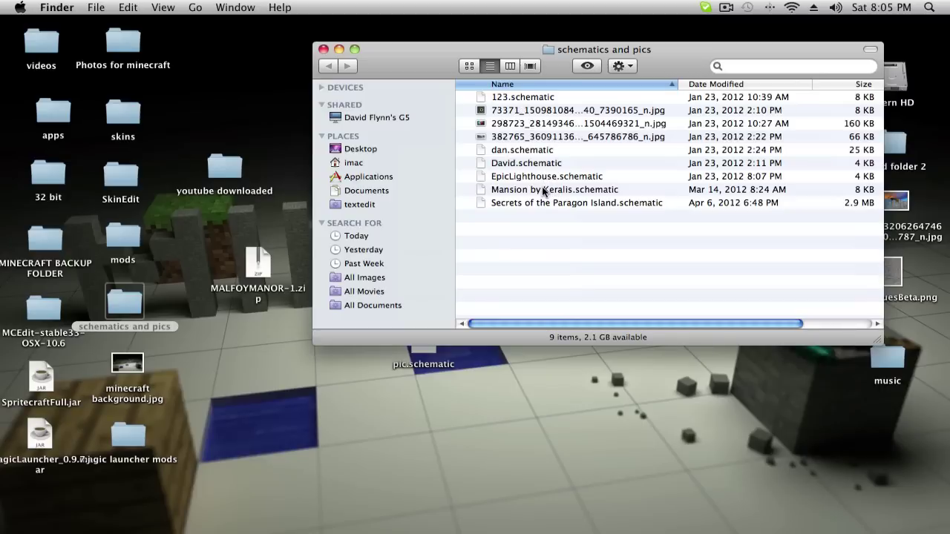
pyautogui.moveTo(544, 192); pyautogui.dragTo(186, 111)
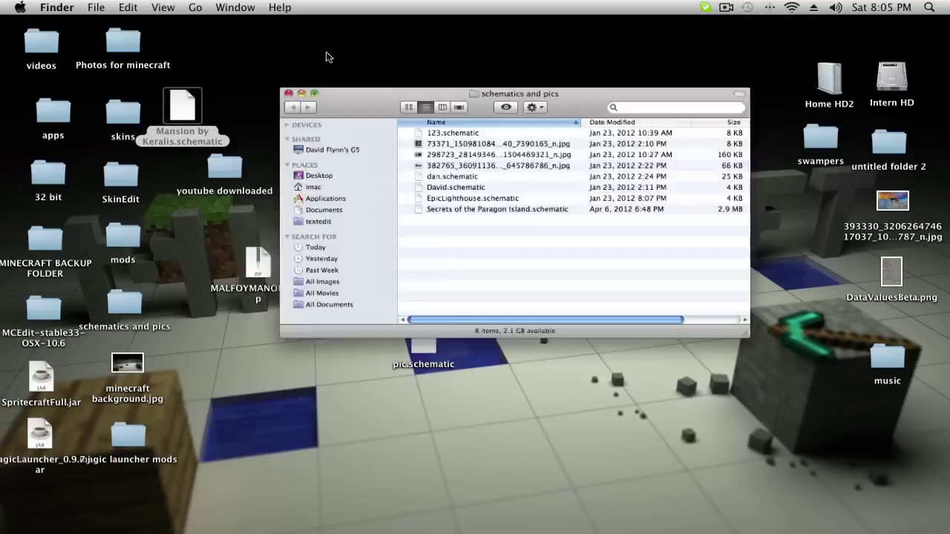
pyautogui.click(324, 50)
# Step: Trash MALFOYMANOR-1.zip and the Portal folder, and move Mansion by Keralis.schematic near pic.schematic
pyautogui.click(260, 272)
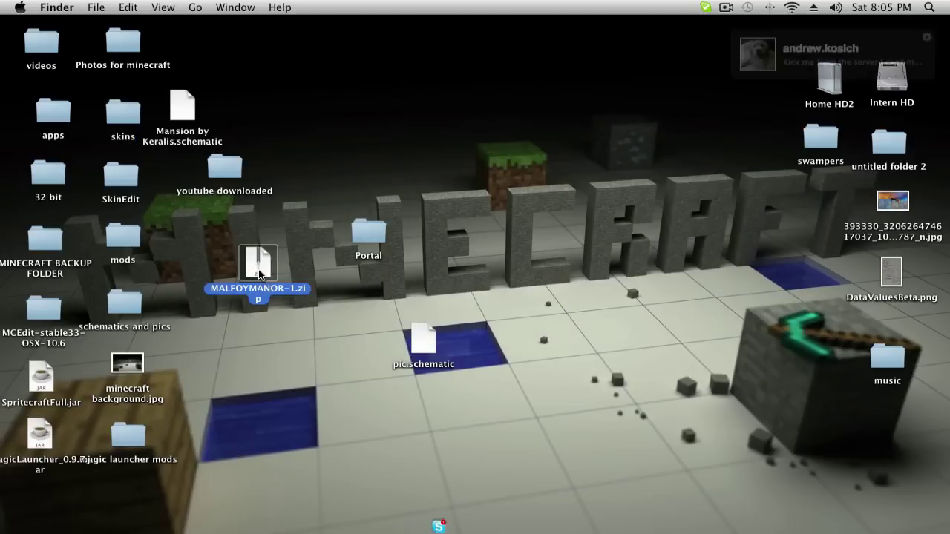
pyautogui.moveTo(920, 531)
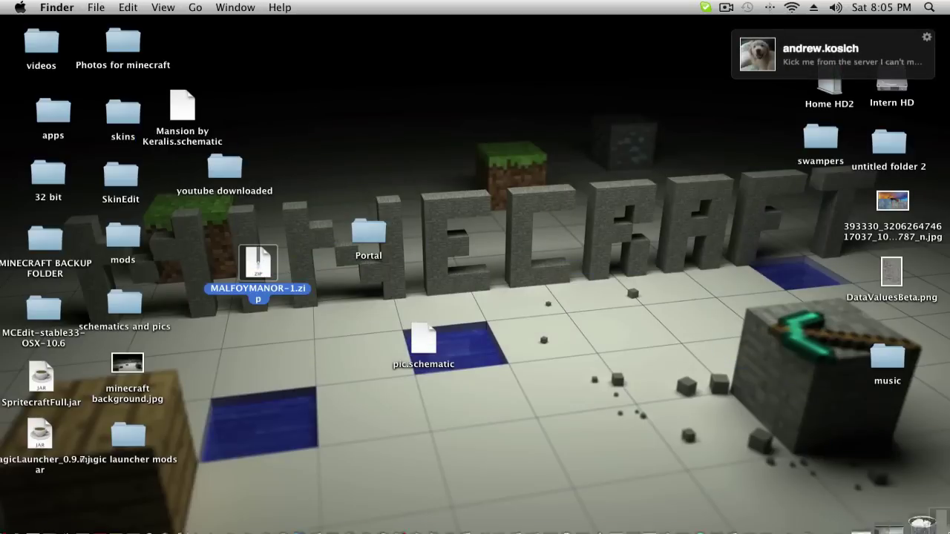
pyautogui.moveTo(259, 264); pyautogui.dragTo(376, 248)
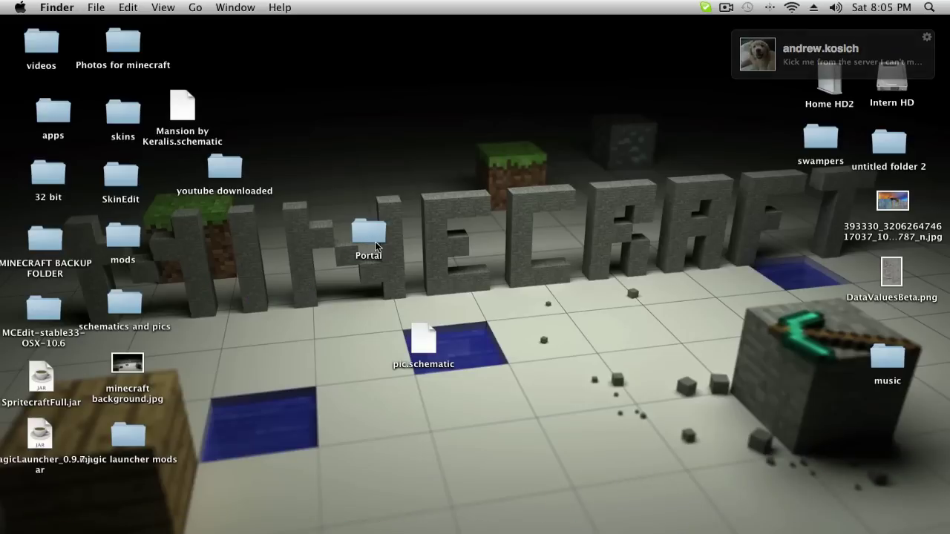
pyautogui.click(377, 247)
pyautogui.moveTo(742, 531)
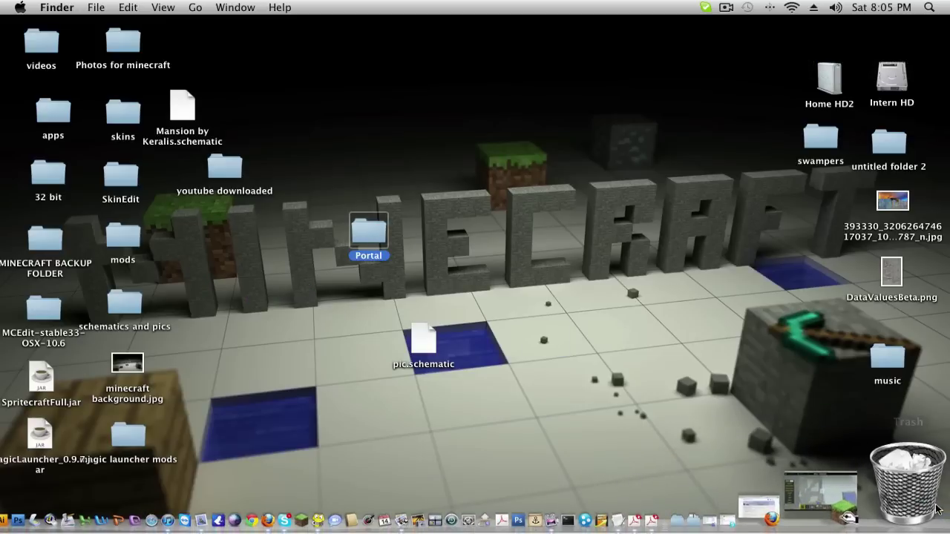
pyautogui.moveTo(937, 510); pyautogui.dragTo(916, 490)
pyautogui.moveTo(180, 107); pyautogui.dragTo(269, 332)
# Step: Back in MCEdit, load Mansion by Keralis.schematic from the Desktop file list as an import preview
pyautogui.moveTo(512, 529)
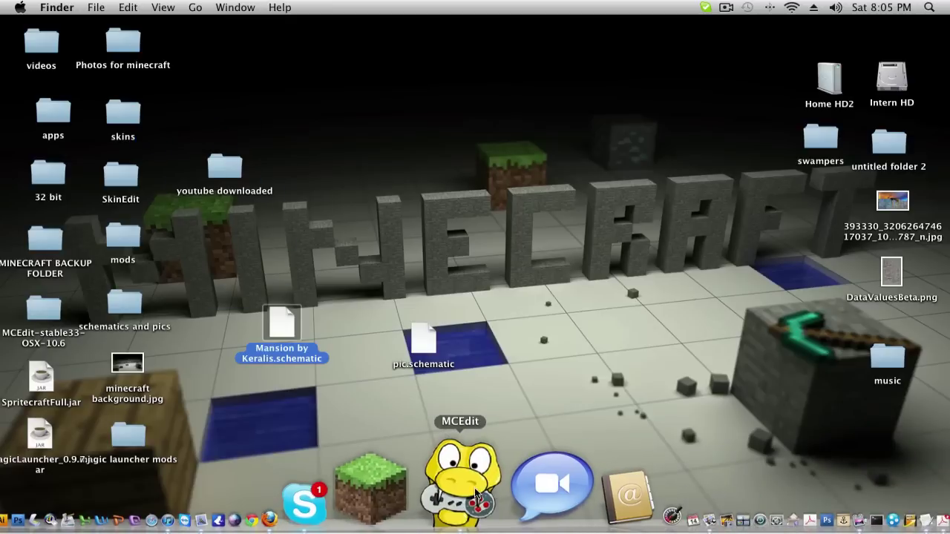
pyautogui.click(478, 496)
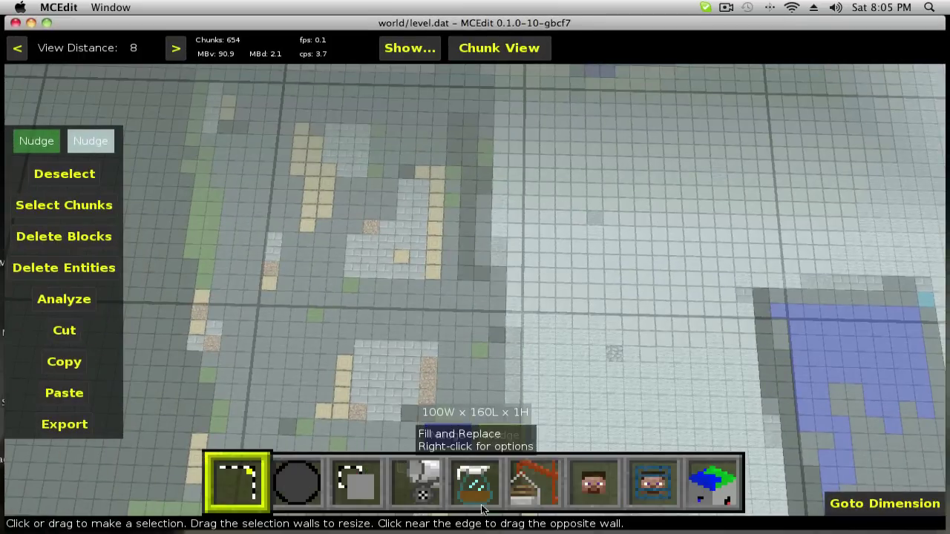
pyautogui.click(533, 486)
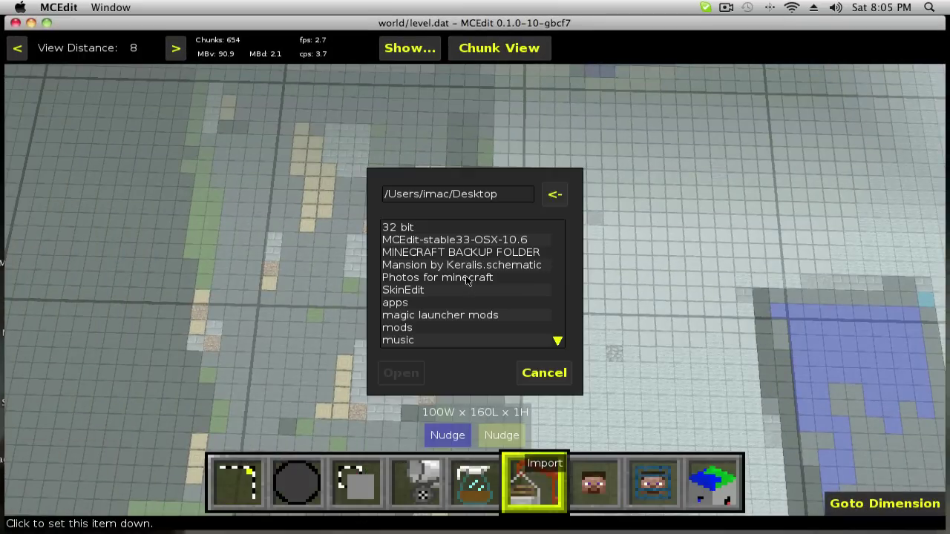
pyautogui.scroll(-5, 470, 286)
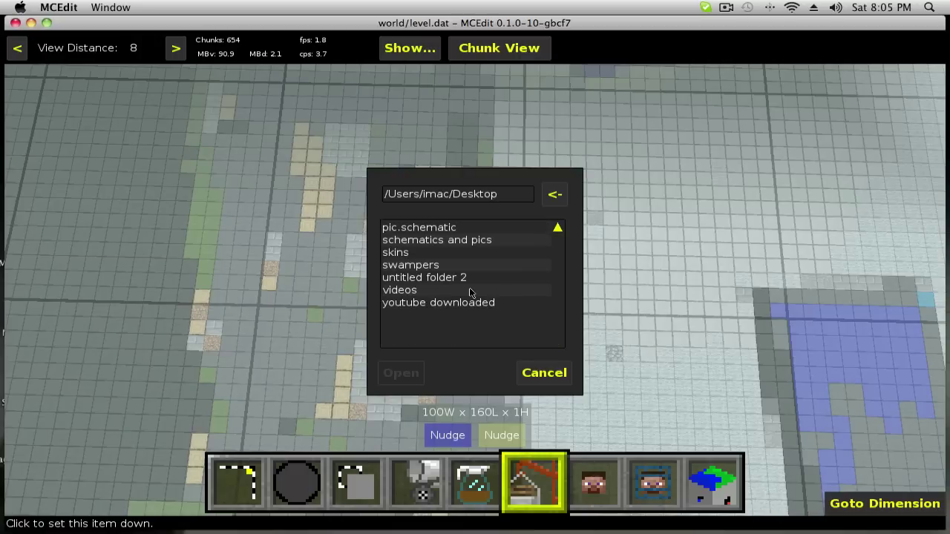
pyautogui.scroll(3, 469, 288)
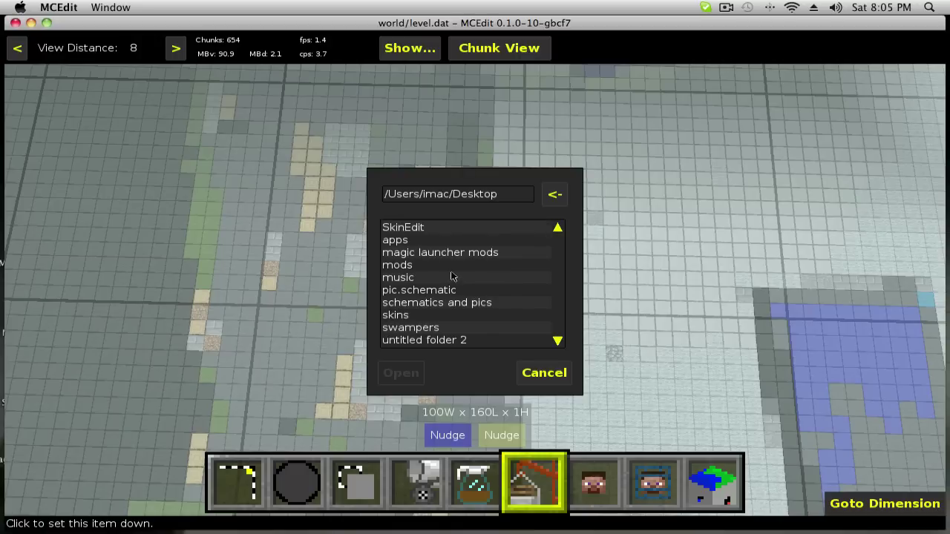
pyautogui.scroll(-5, 452, 275)
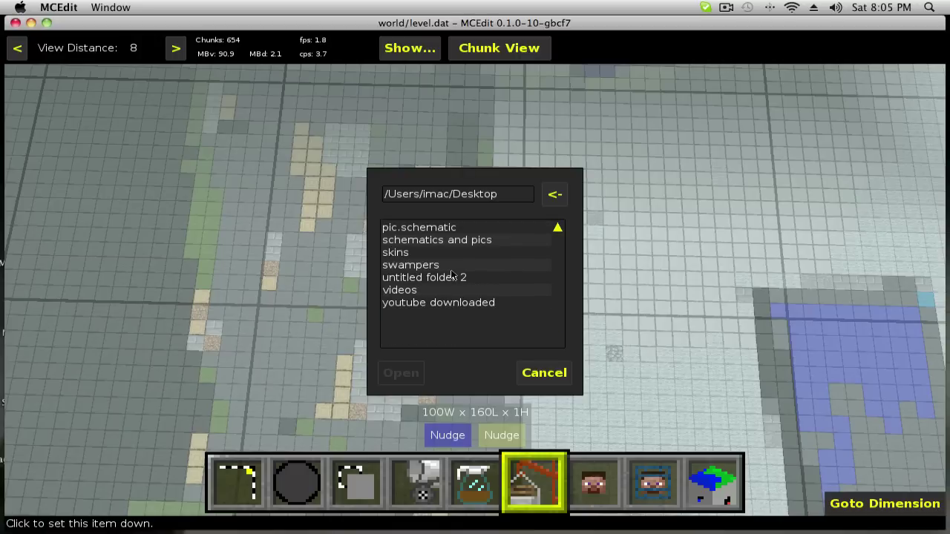
pyautogui.moveTo(167, 31); pyautogui.dragTo(160, 9)
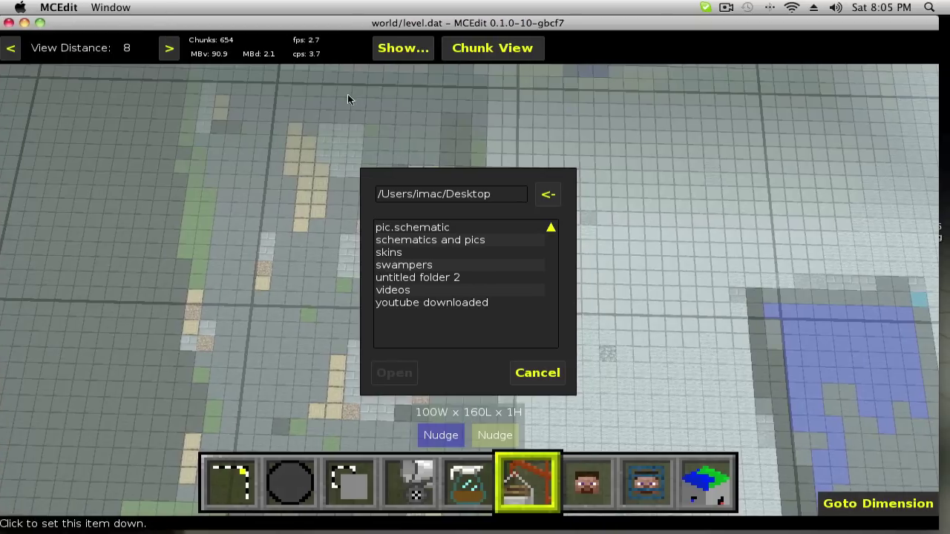
pyautogui.scroll(5, 507, 288)
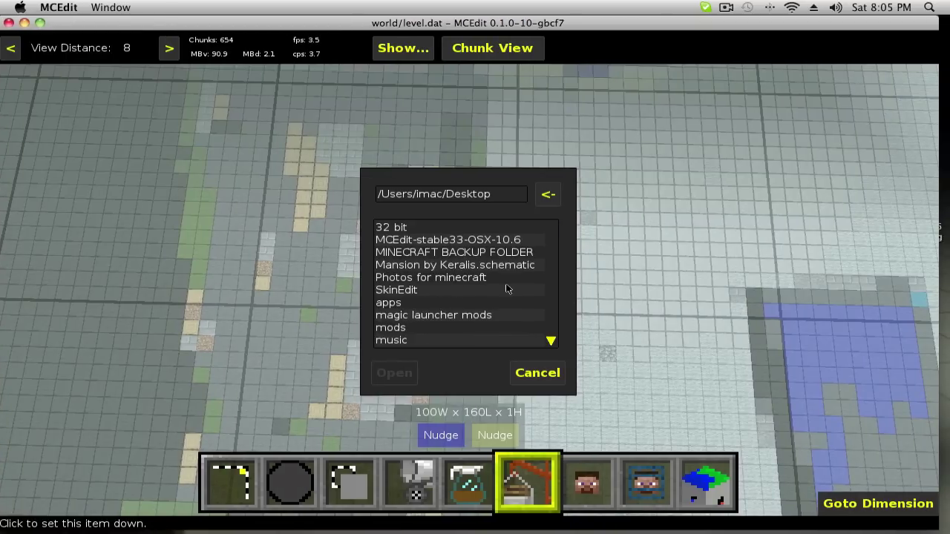
pyautogui.click(483, 267)
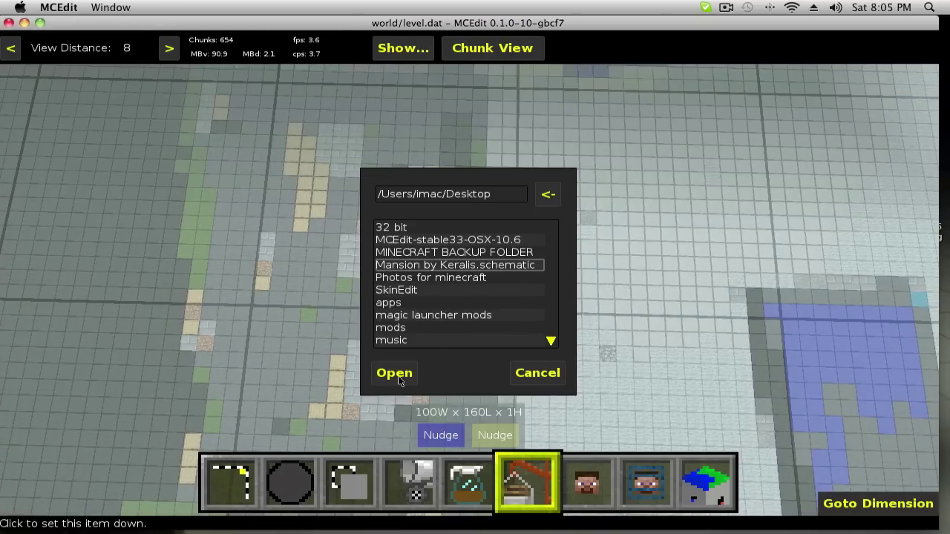
pyautogui.click(397, 375)
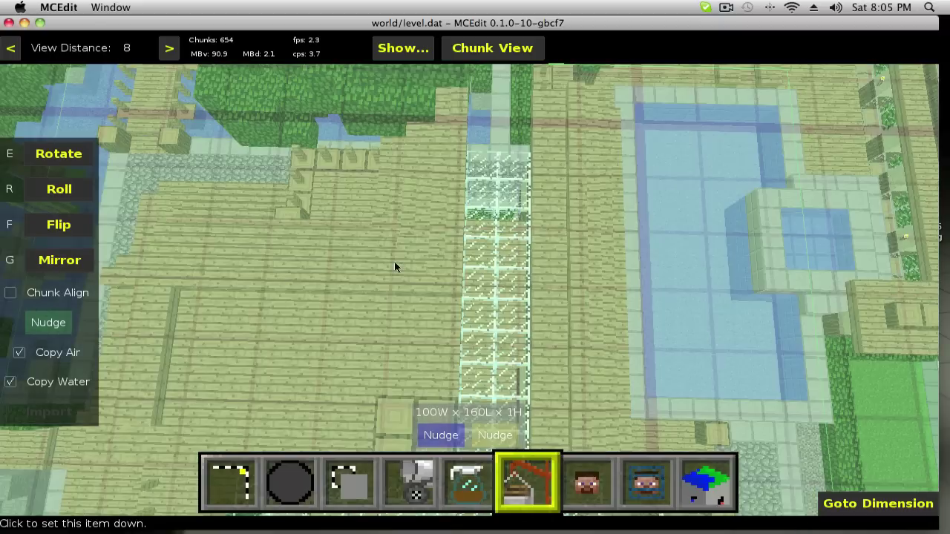
# Step: Set the mansion preview down beside the pixelated picture and fly around to inspect its pool, front and lawn
pyautogui.press('w')
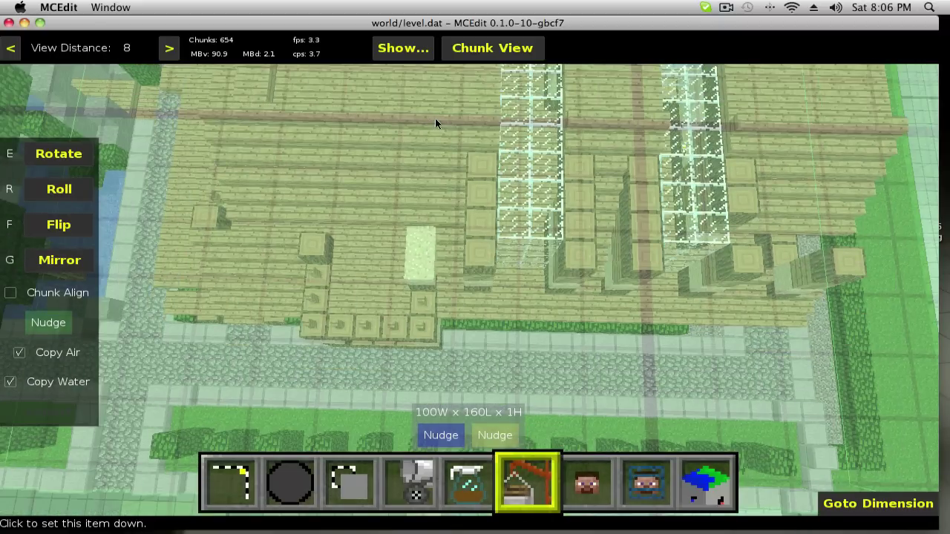
pyautogui.click(432, 127)
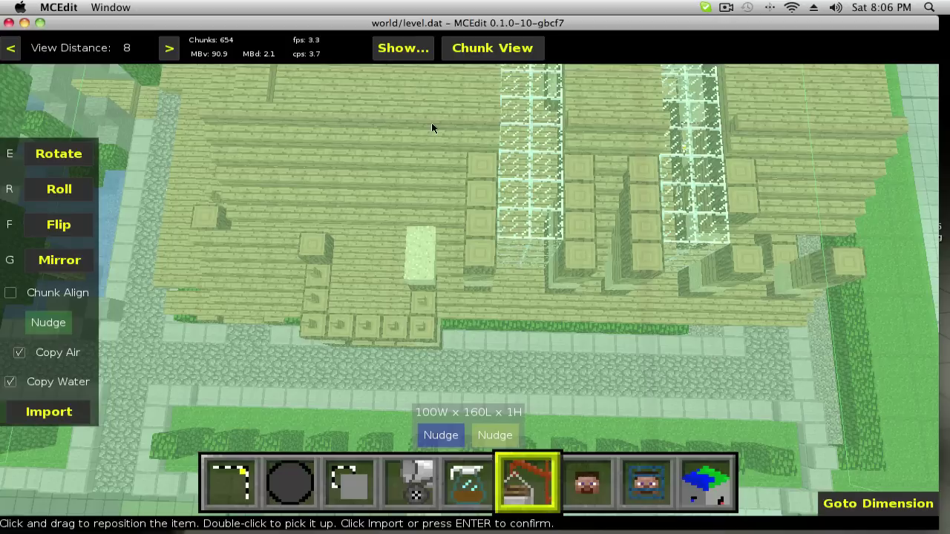
pyautogui.press('s')
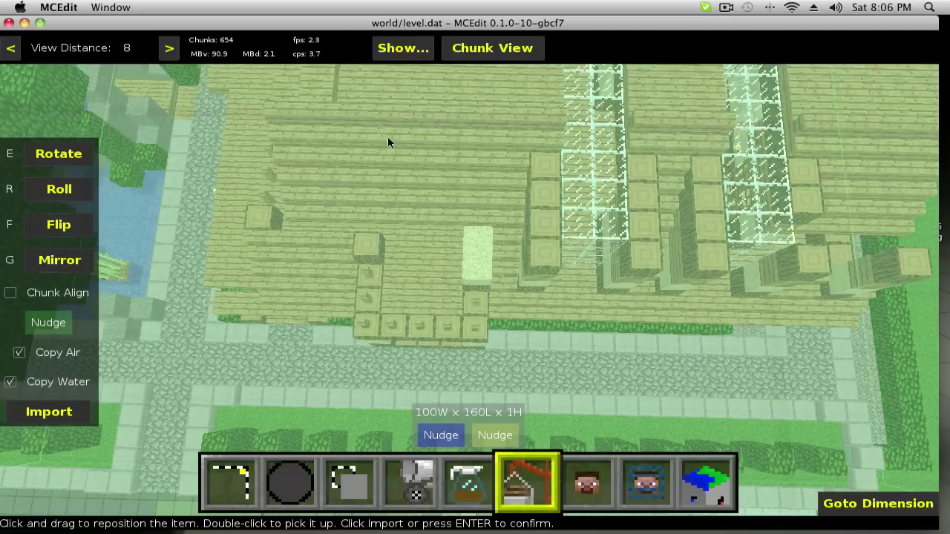
pyautogui.press('s')
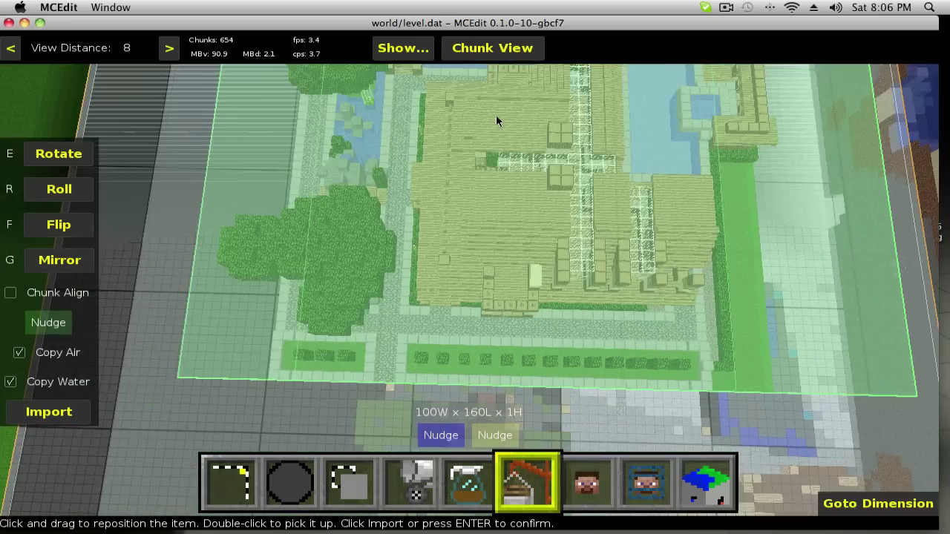
pyautogui.press('w')
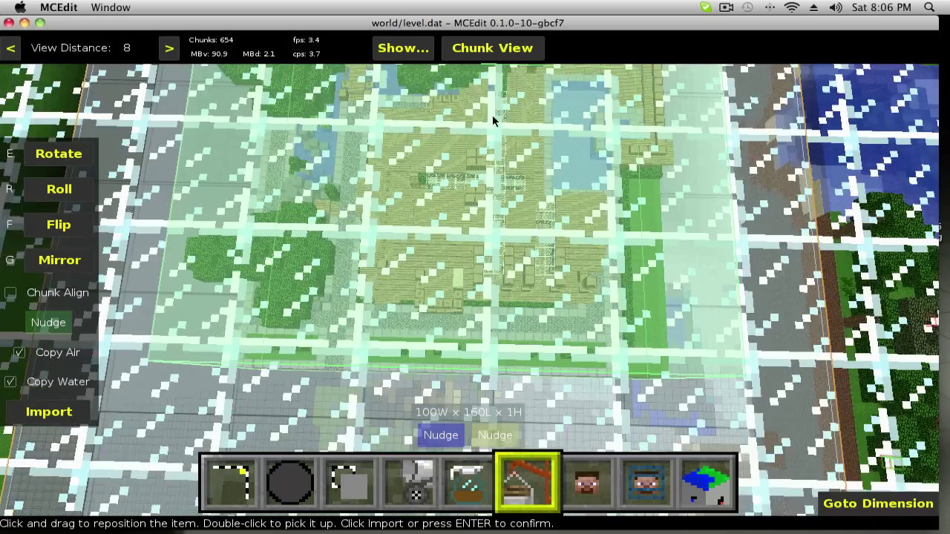
pyautogui.press('w')
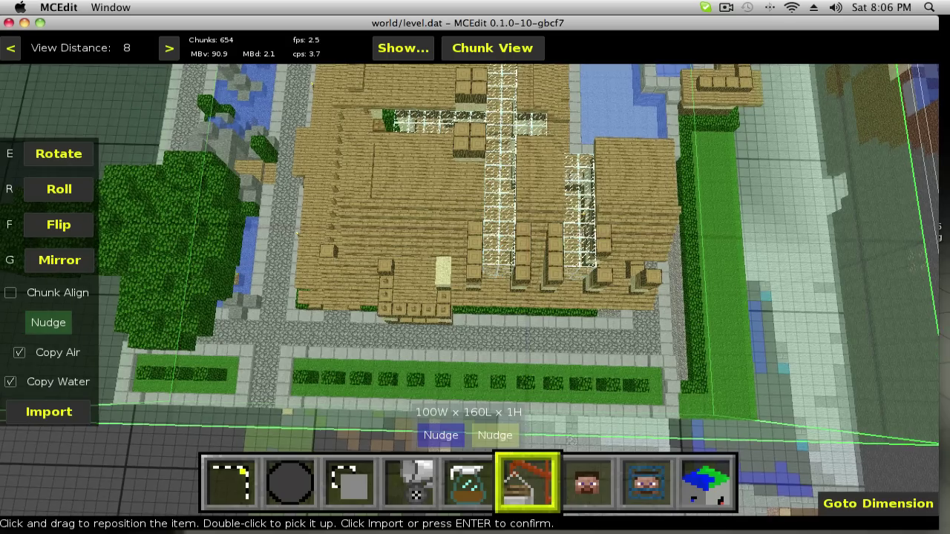
pyautogui.press('w')
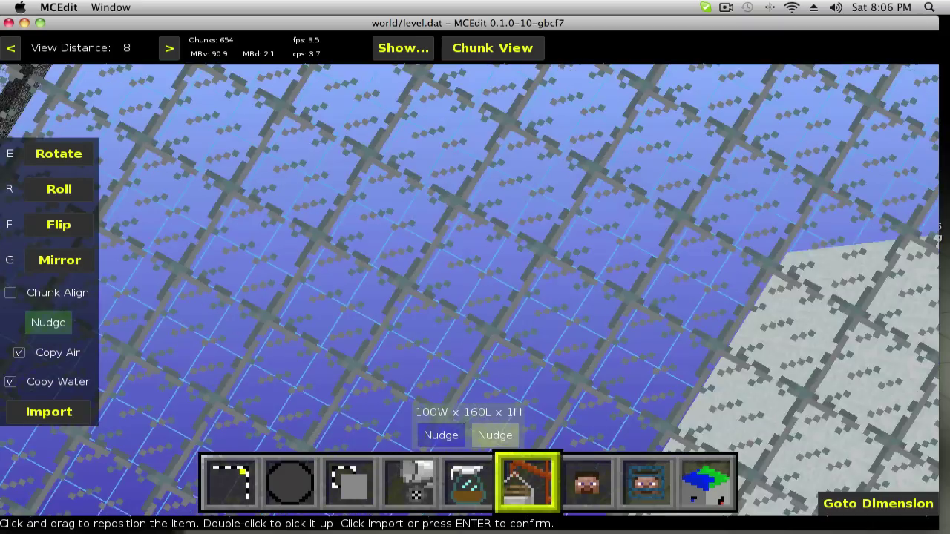
pyautogui.press('s')
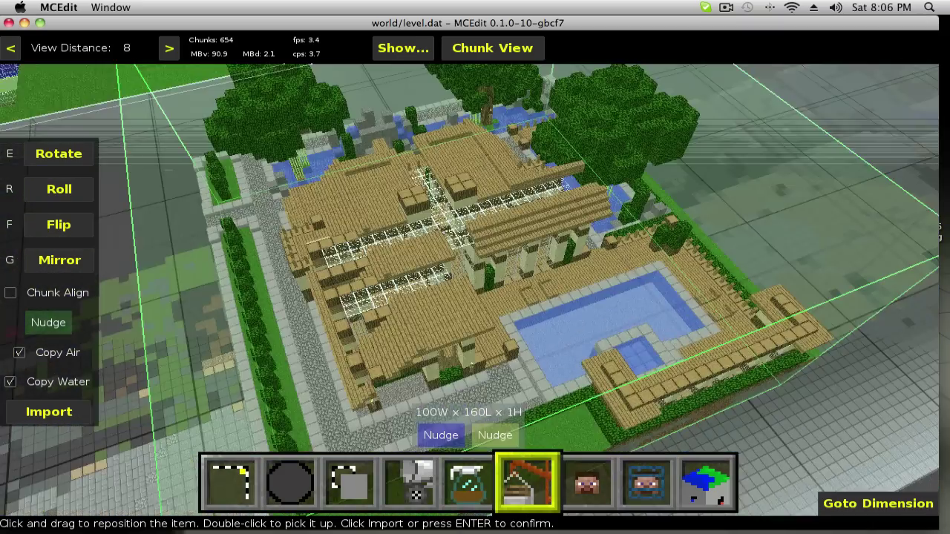
pyautogui.press('w')
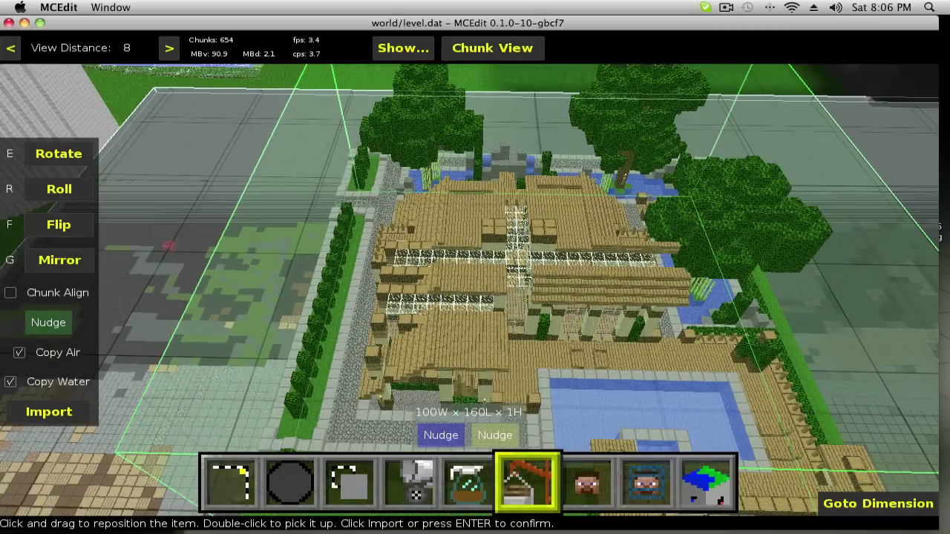
pyautogui.press('s')
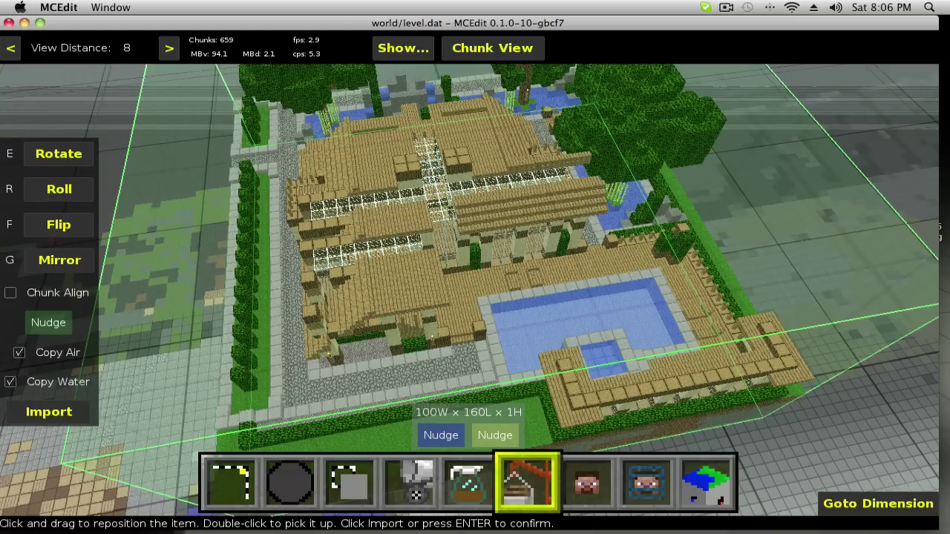
pyautogui.press('a')
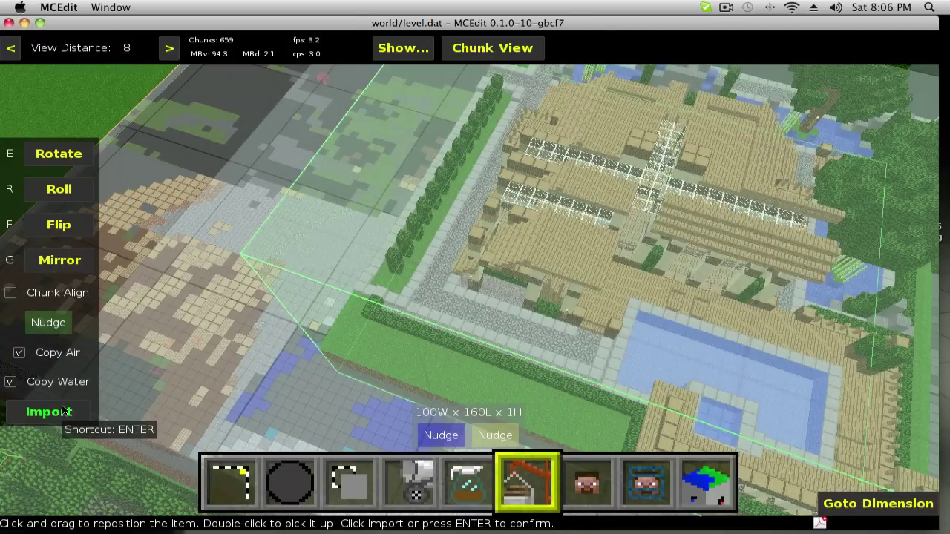
# Step: Build the Keralis mansion into the world beside the picture and save the world to level.dat
pyautogui.click(49, 412)
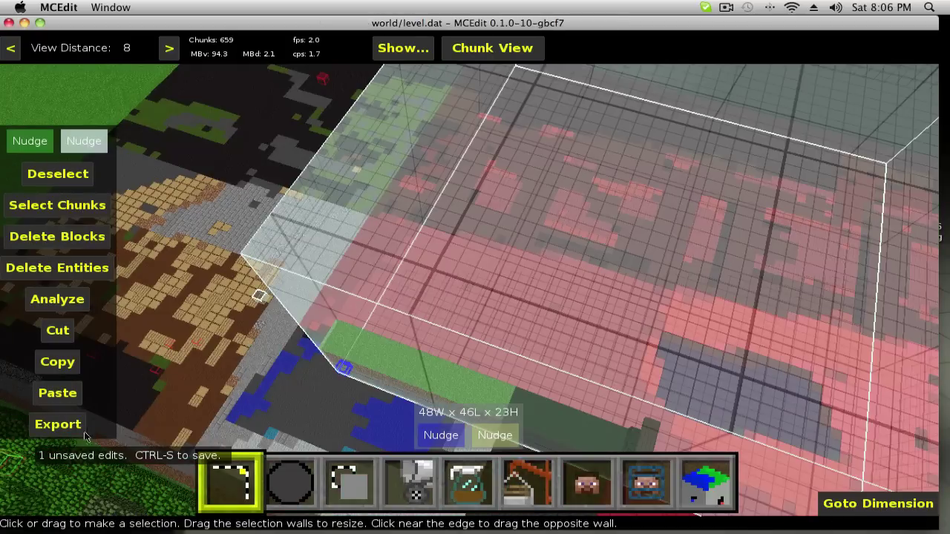
pyautogui.press('Escape')
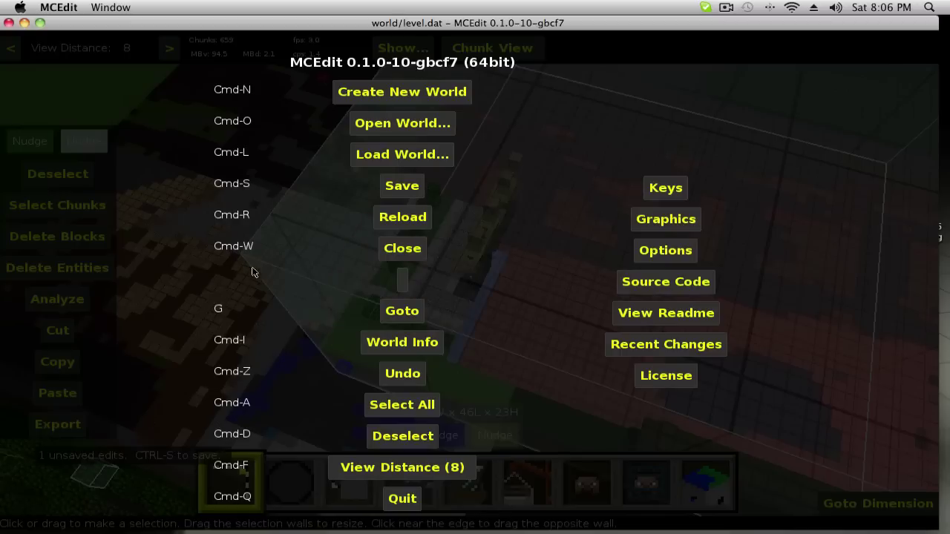
pyautogui.click(413, 189)
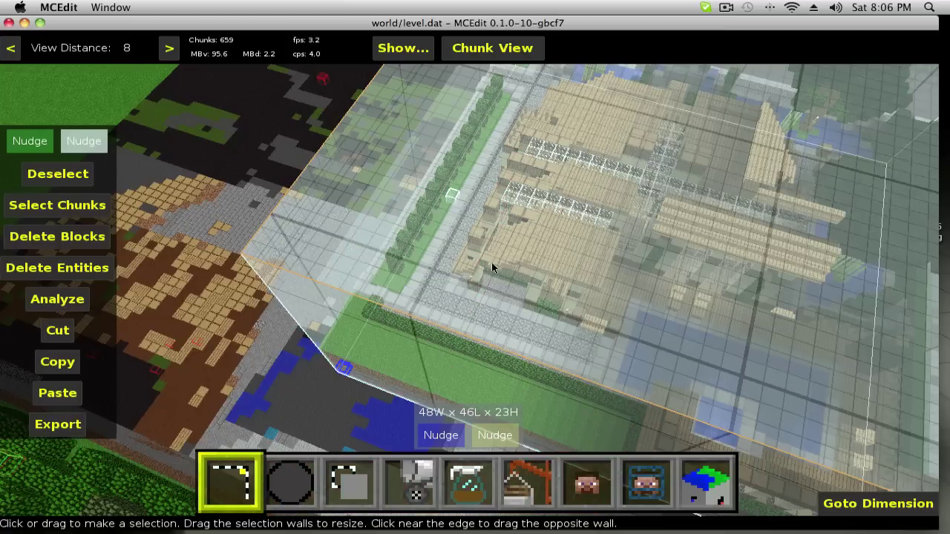
pyautogui.press('a')
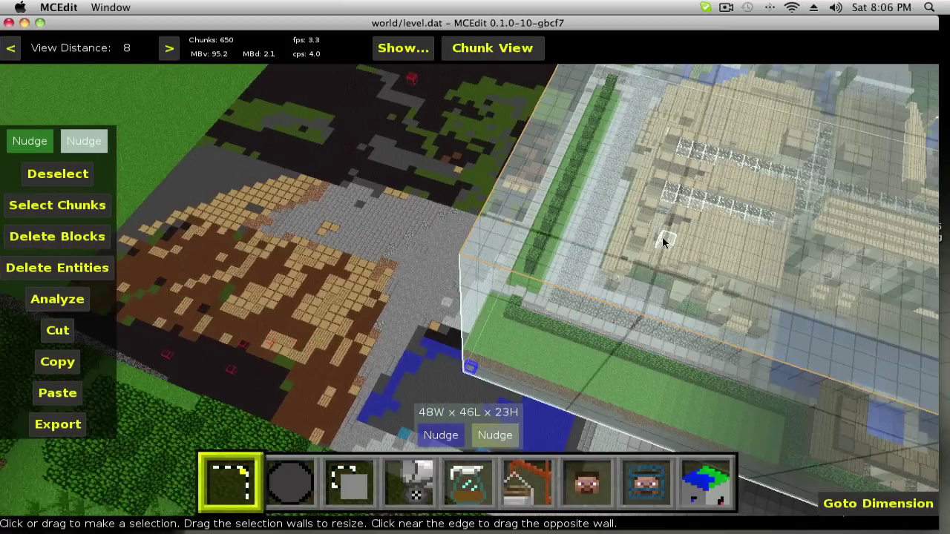
pyautogui.press('a')
pyautogui.press('a')
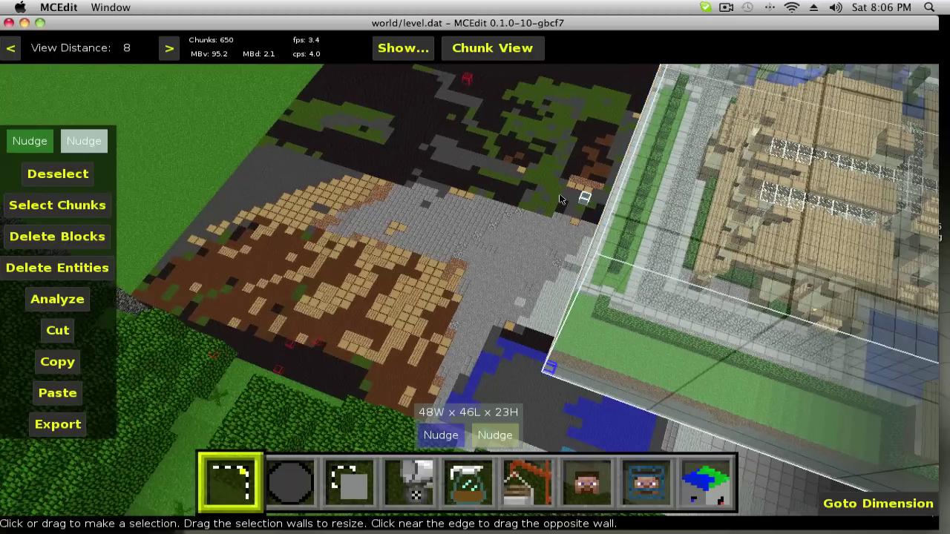
pyautogui.press('a')
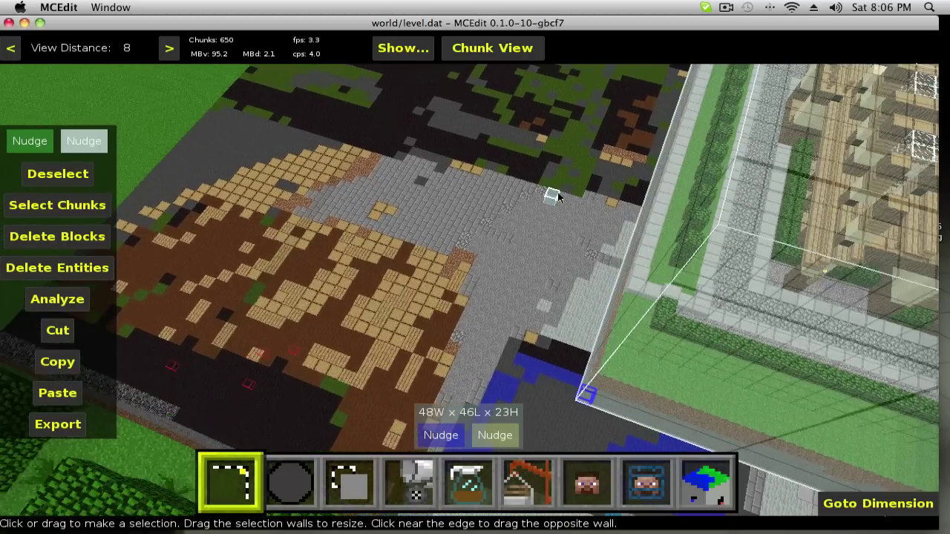
pyautogui.press('s')
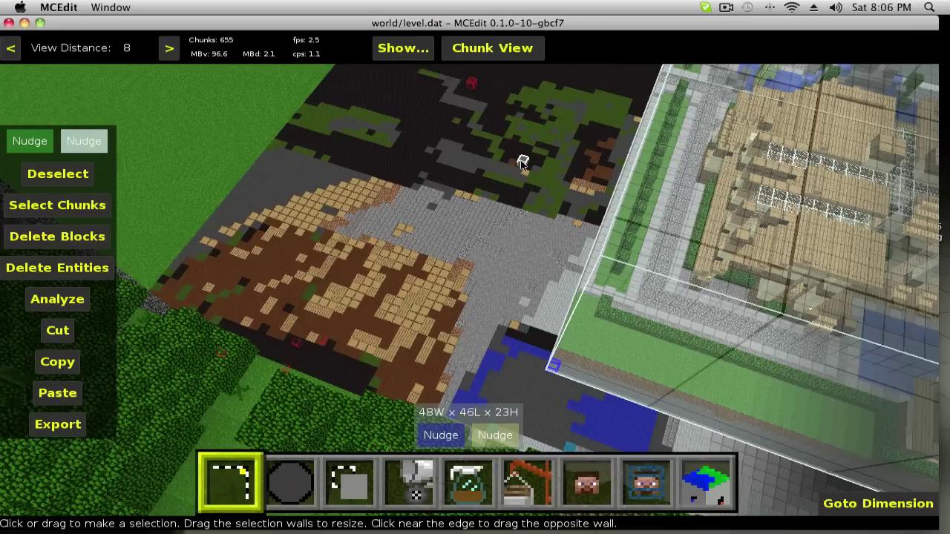
pyautogui.press('w')
pyautogui.press('d')
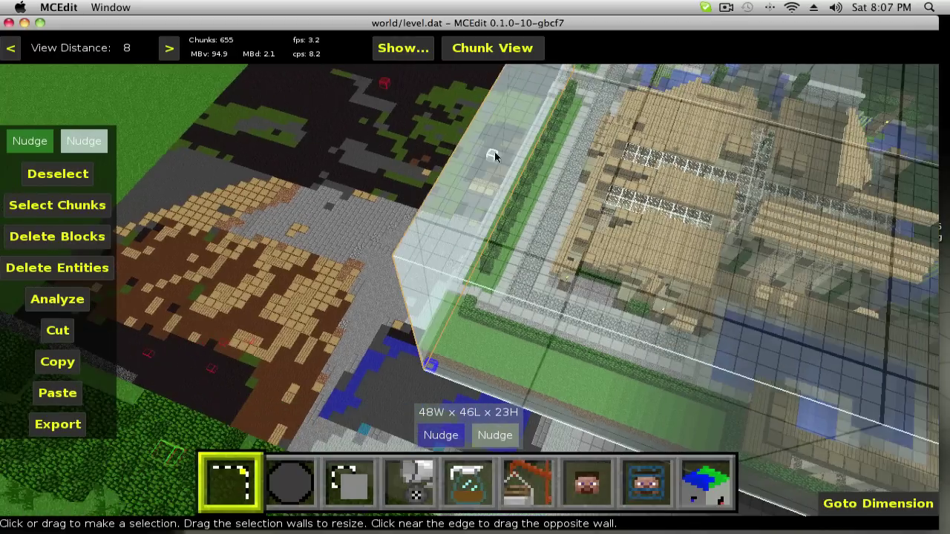
pyautogui.press('d')
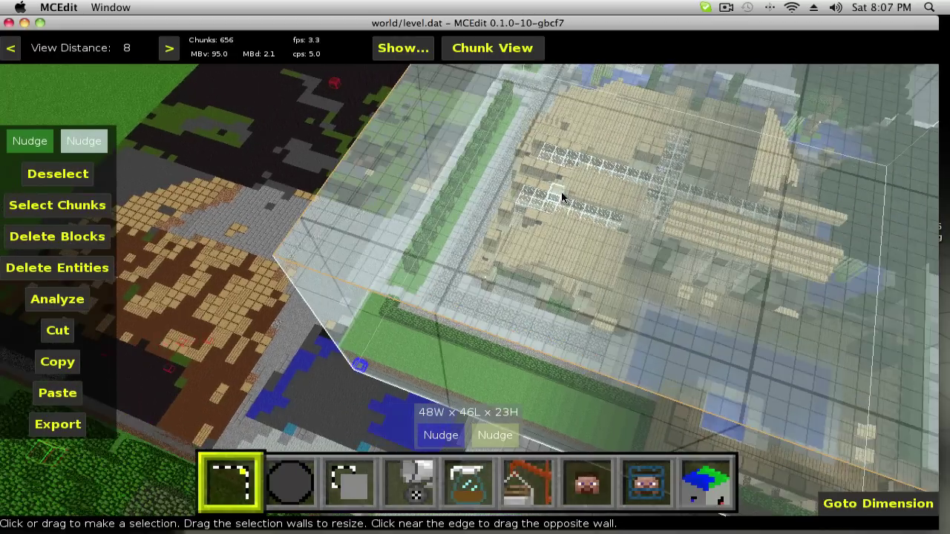
pyautogui.press('d')
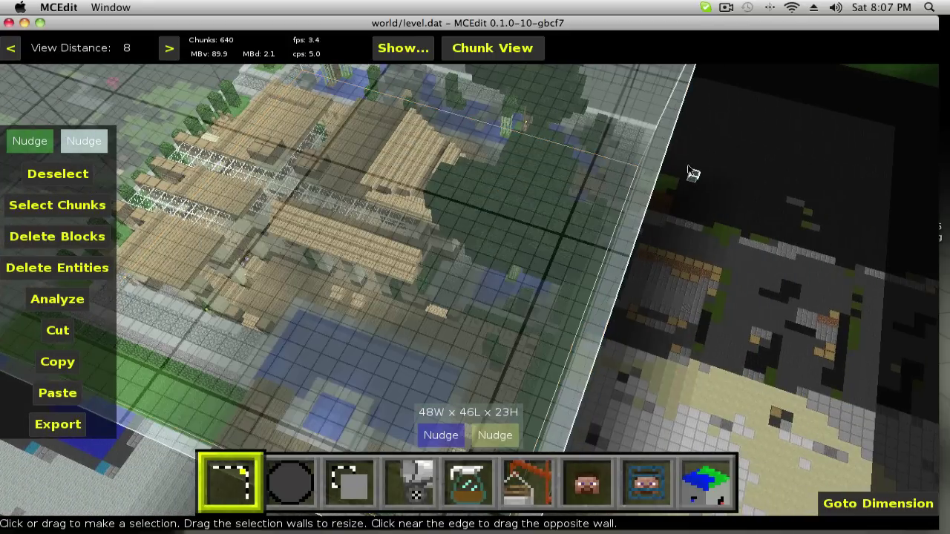